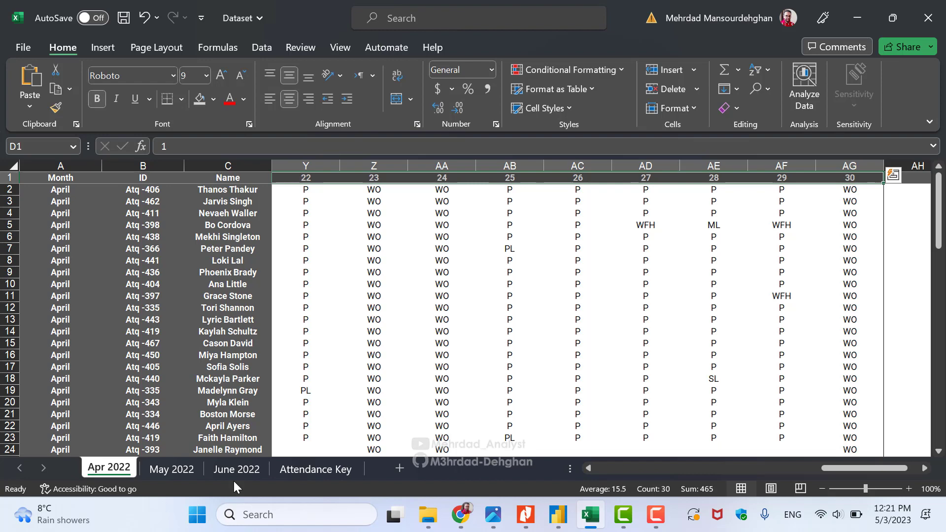
Switch to Report.pdf and scroll to page 6's 'Transform Data and Build Parameter' section
key(alt+Tab)
scroll(472, 442, down, 5)
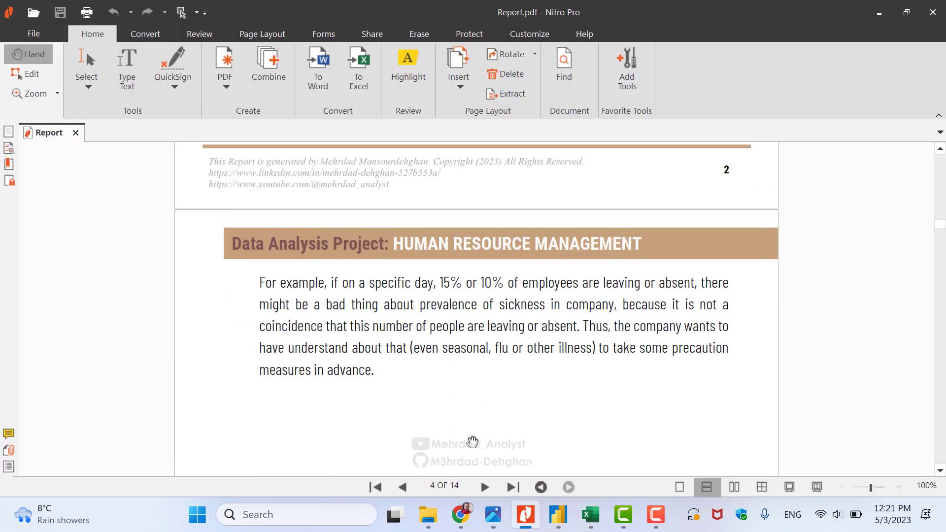
scroll(472, 441, down, 10)
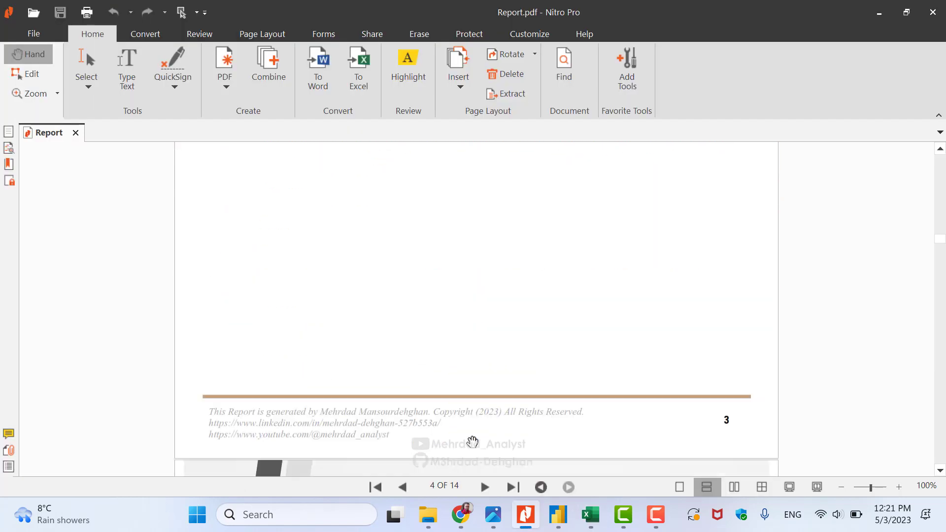
scroll(473, 442, down, 7)
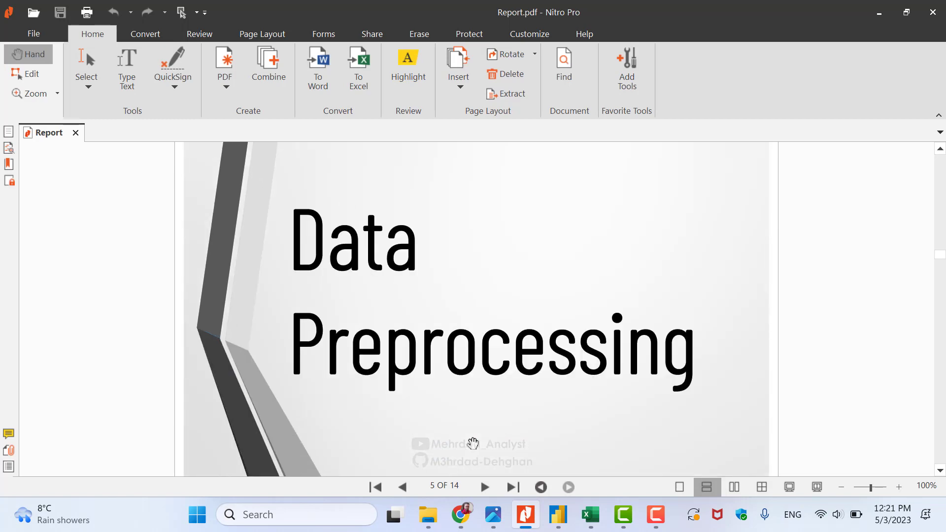
scroll(473, 444, down, 10)
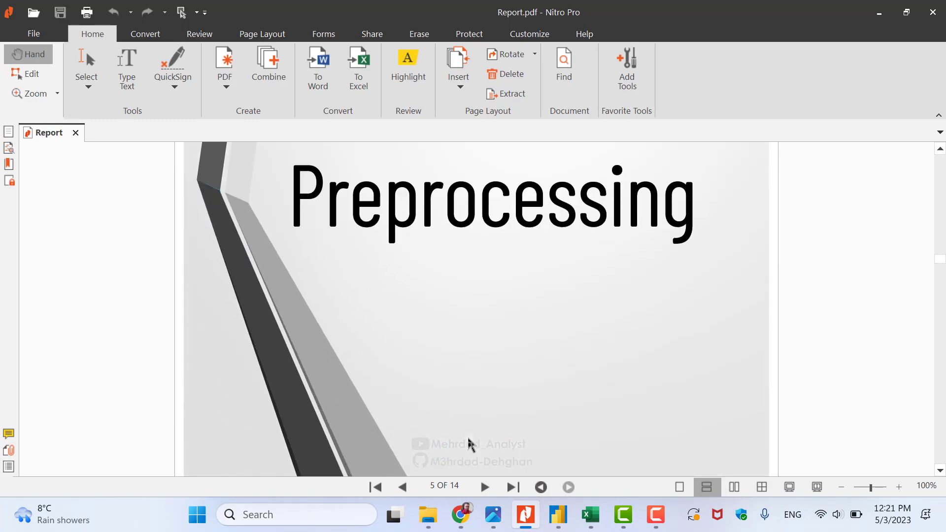
scroll(470, 444, down, 1)
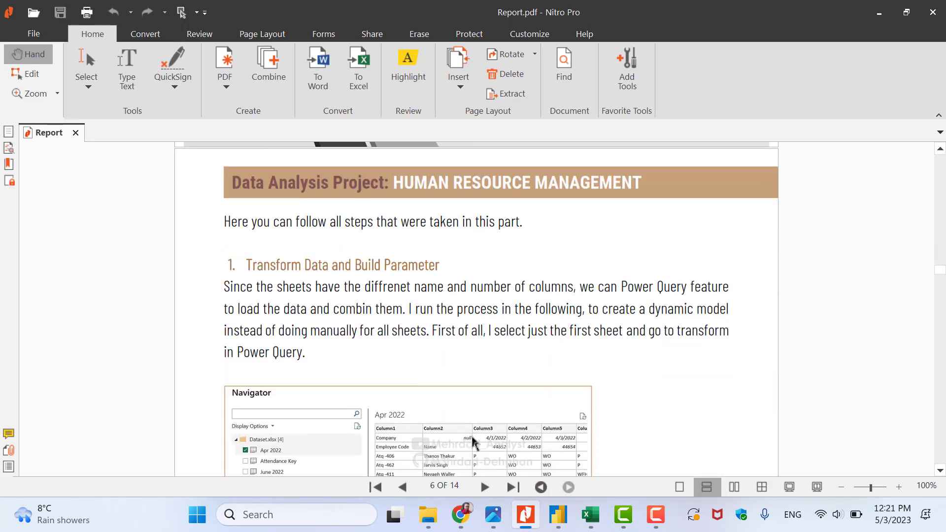
scroll(630, 386, down, 1)
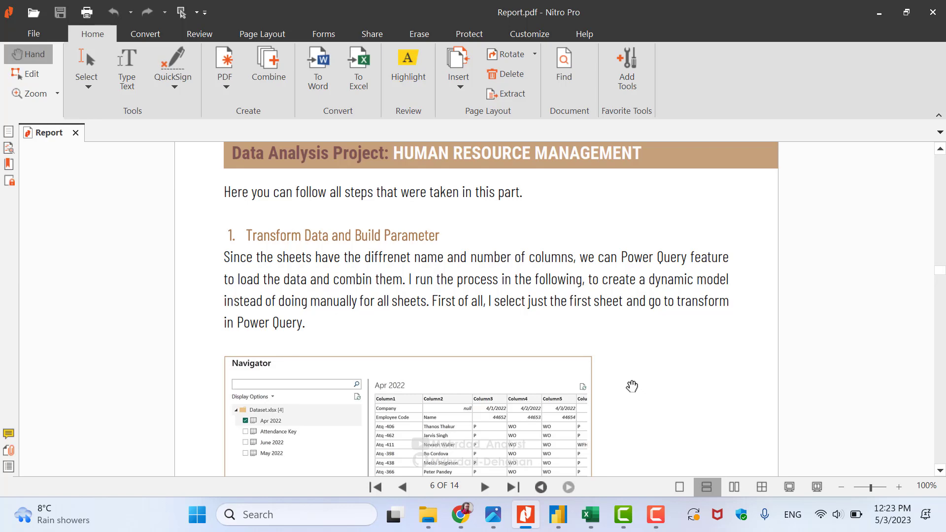
Scroll past the Navigator screenshot to the Power Query Applied Steps ending at Renamed Columns
scroll(632, 386, down, 3)
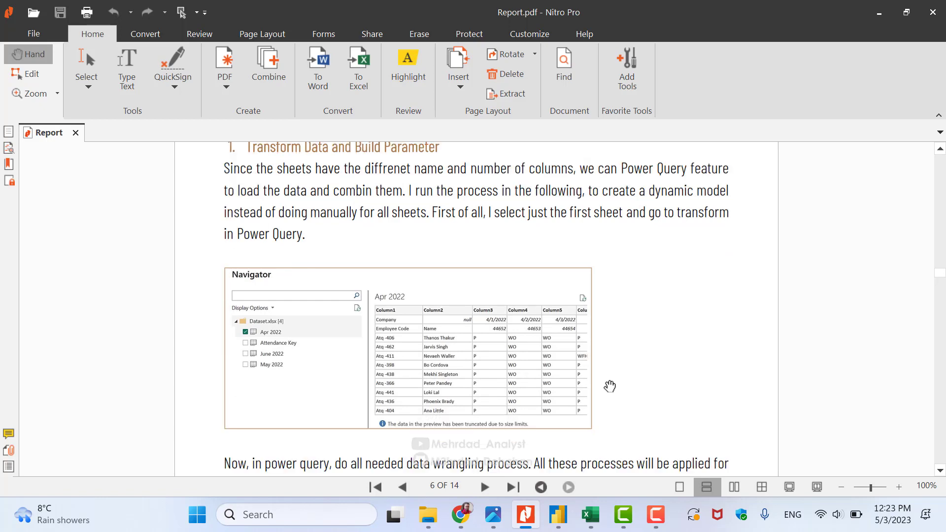
scroll(611, 386, down, 1)
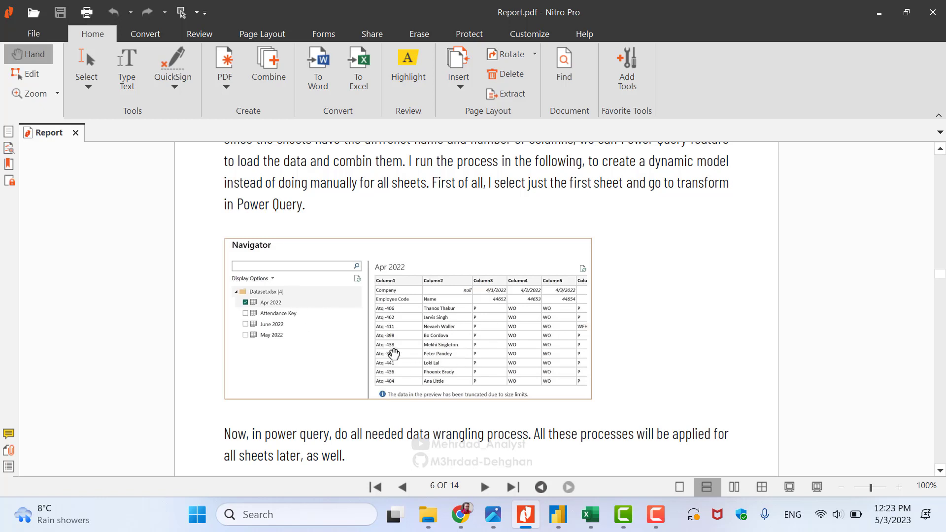
scroll(442, 321, down, 5)
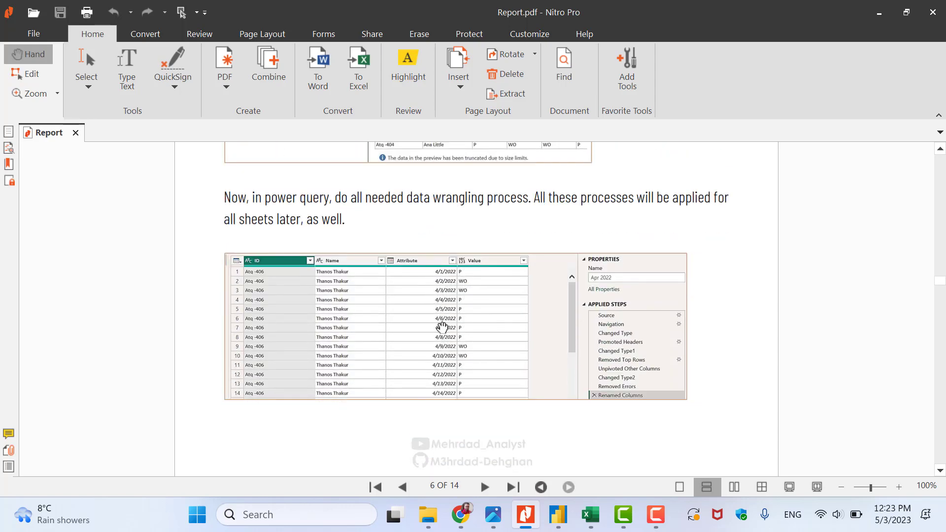
scroll(402, 264, up, 3)
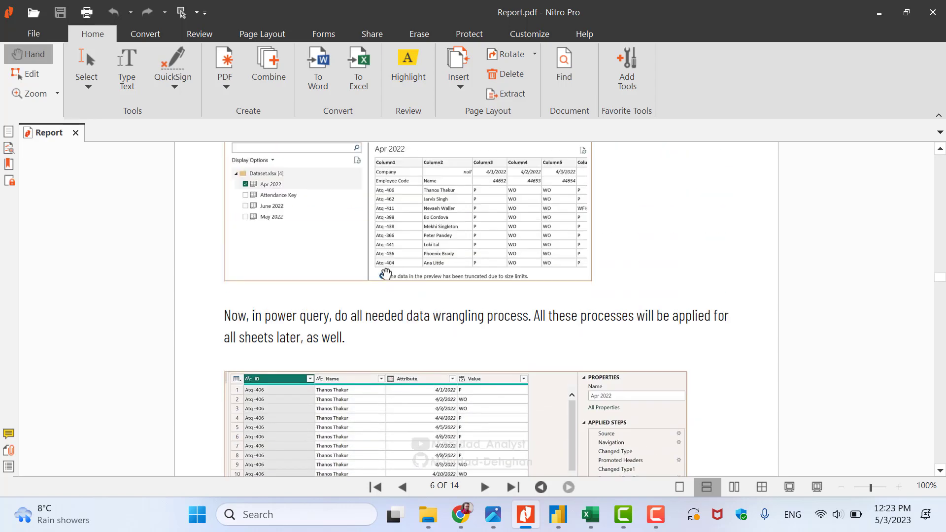
scroll(608, 408, down, 1)
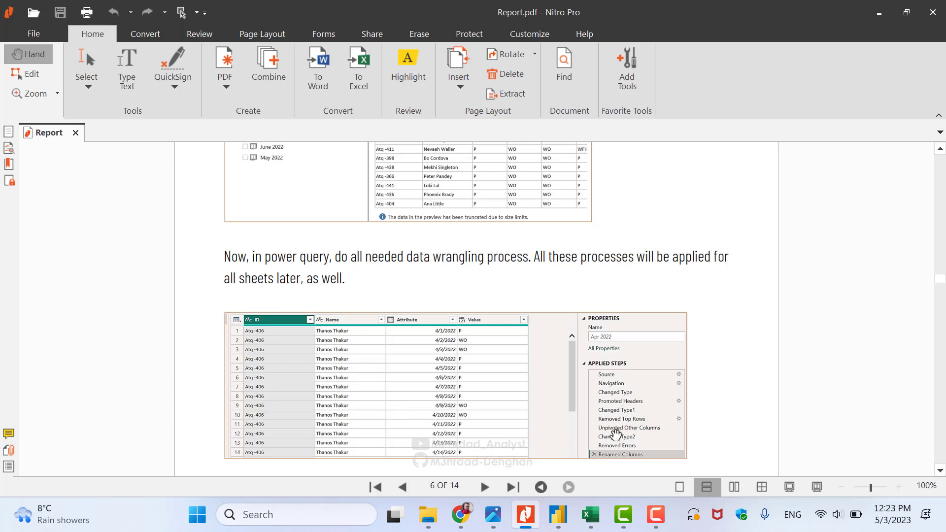
scroll(772, 367, down, 1)
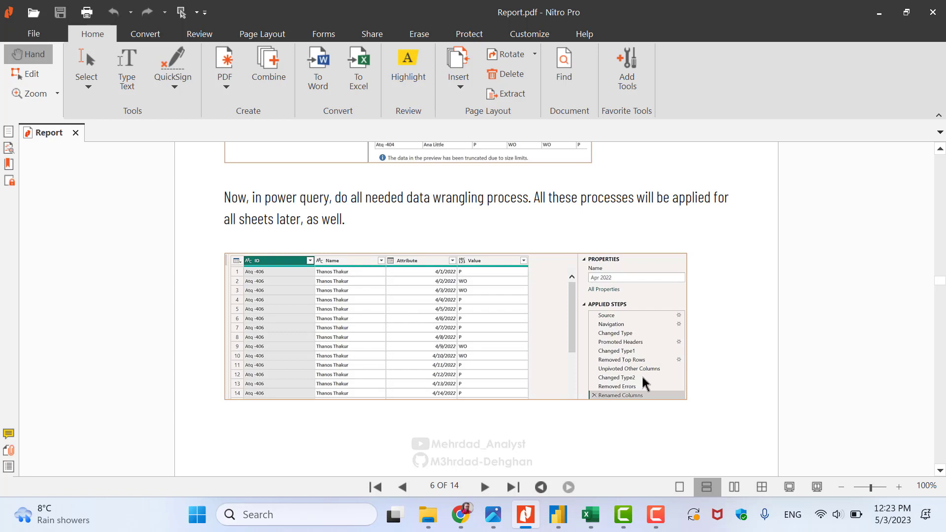
click(594, 514)
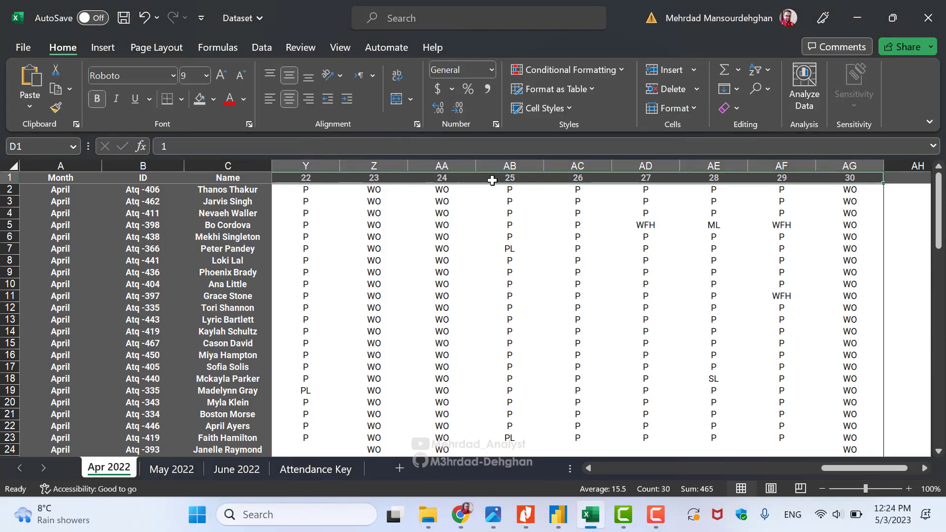
Select the day 22–29 headers (Y1:AF1) on the Apr 2022 sheet, then return to the PDF
click(315, 177)
drag(314, 178, 820, 174)
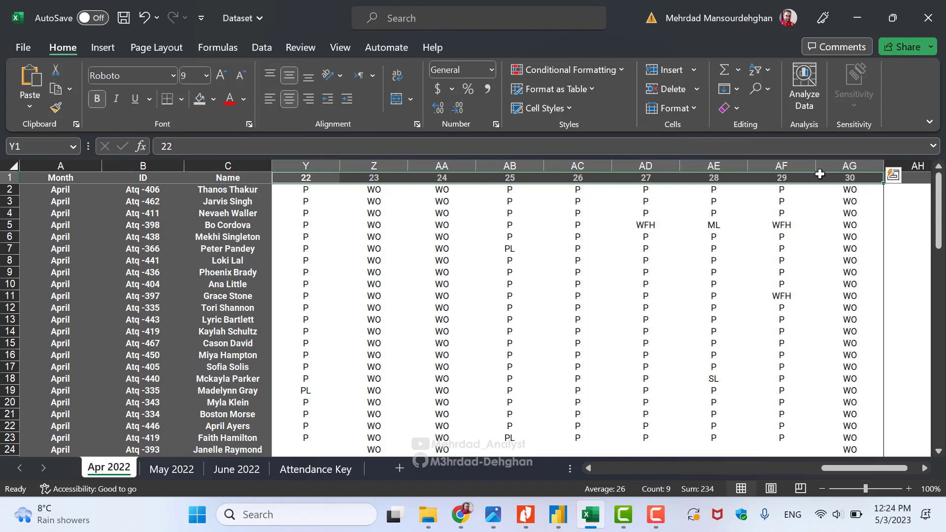
key(alt+Tab)
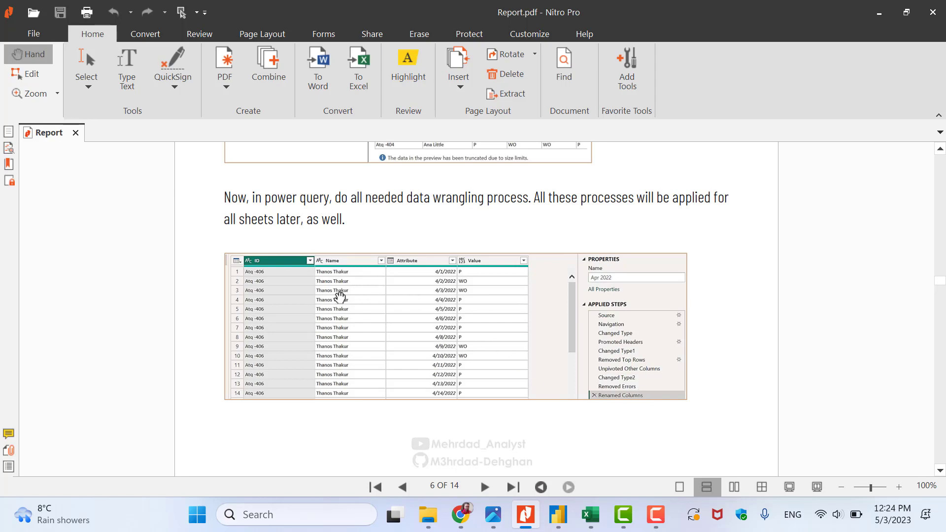
scroll(340, 299, down, 10)
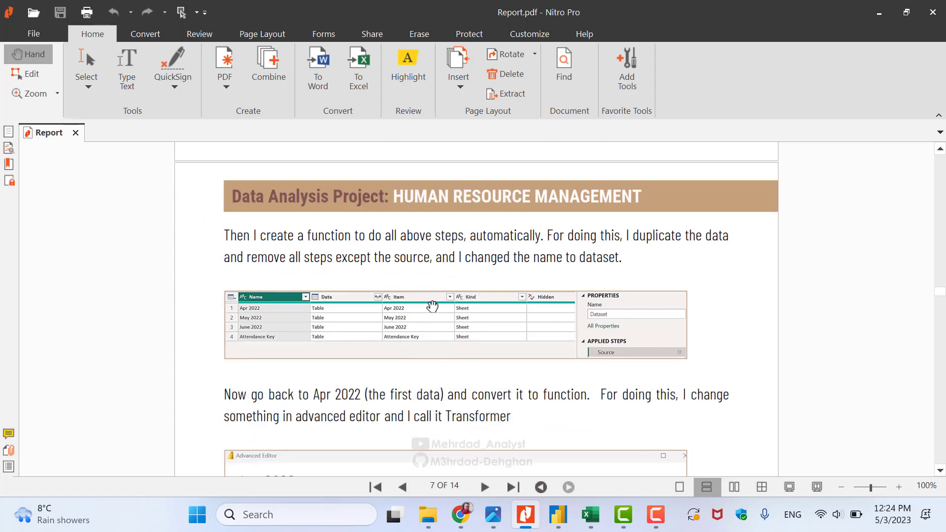
scroll(401, 302, up, 6)
scroll(354, 267, up, 1)
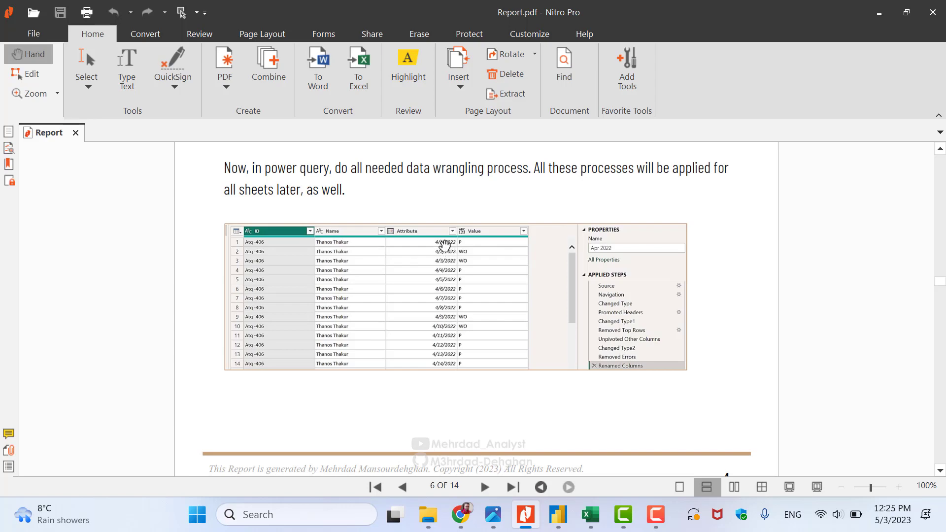
click(591, 514)
Check cell D2's attendance code against the Attendance Key sheet, then return to the PDF
drag(840, 469, 613, 473)
click(308, 193)
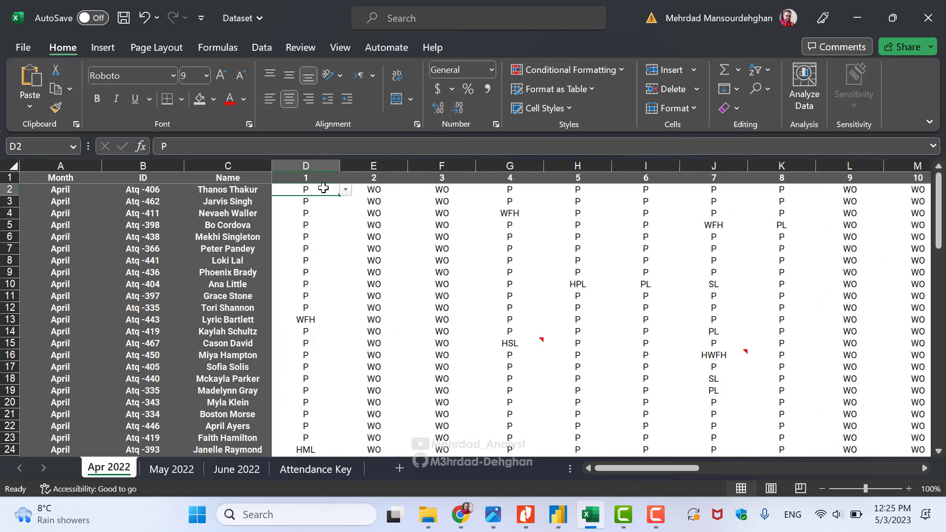
click(310, 470)
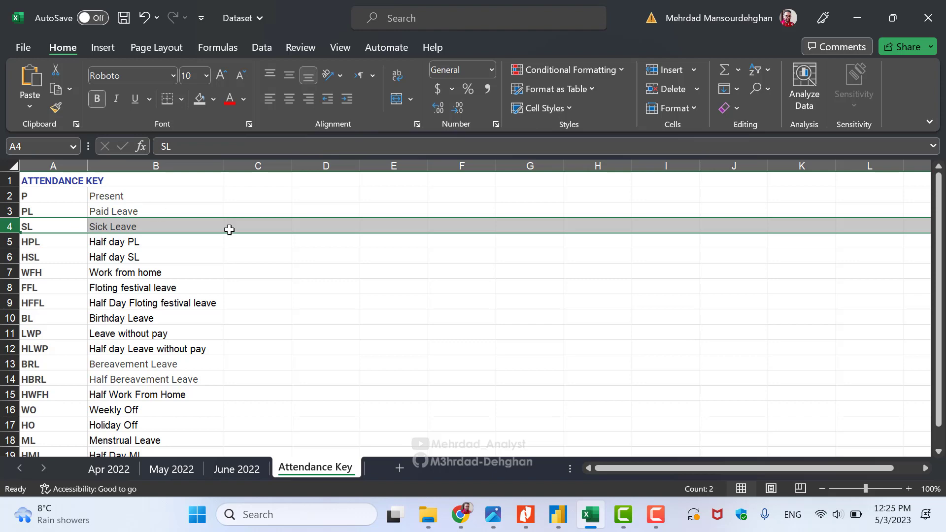
click(526, 514)
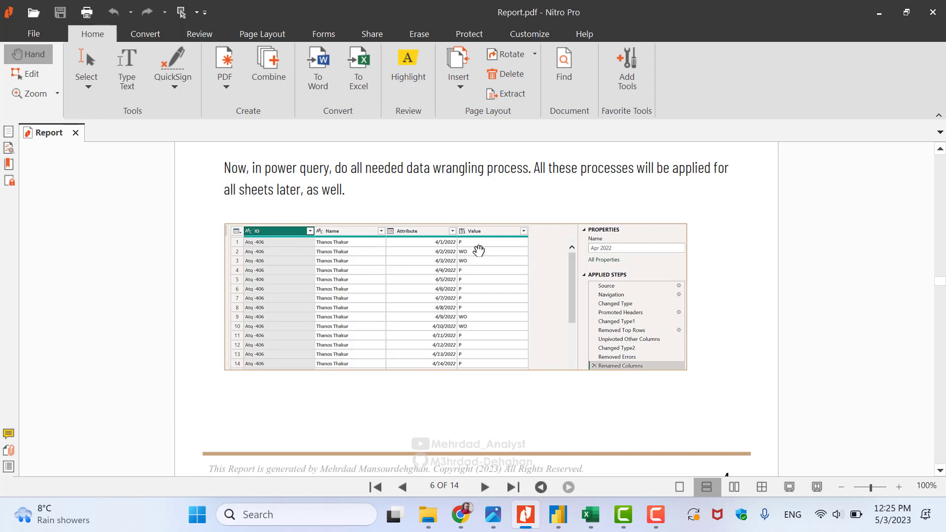
Scroll to page 8's Invoke Custom Function screenshot with column TransformedData and function Transformer
scroll(442, 253, down, 3)
scroll(442, 253, up, 1)
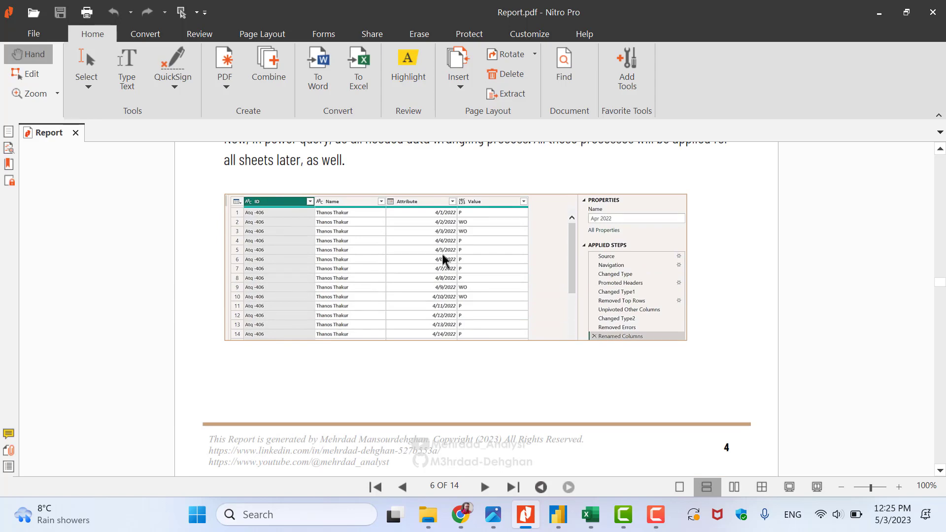
scroll(442, 254, down, 8)
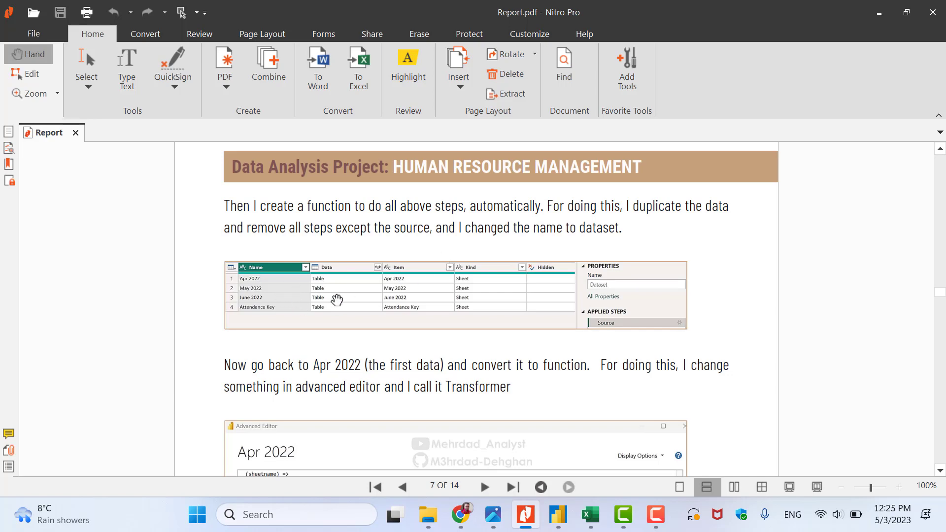
scroll(336, 300, down, 1)
scroll(334, 299, up, 1)
scroll(334, 301, down, 3)
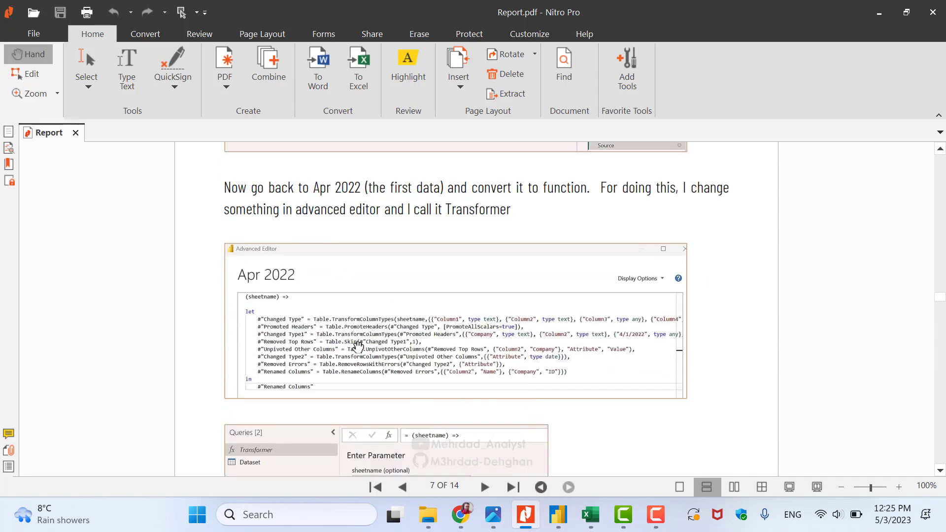
scroll(293, 309, down, 1)
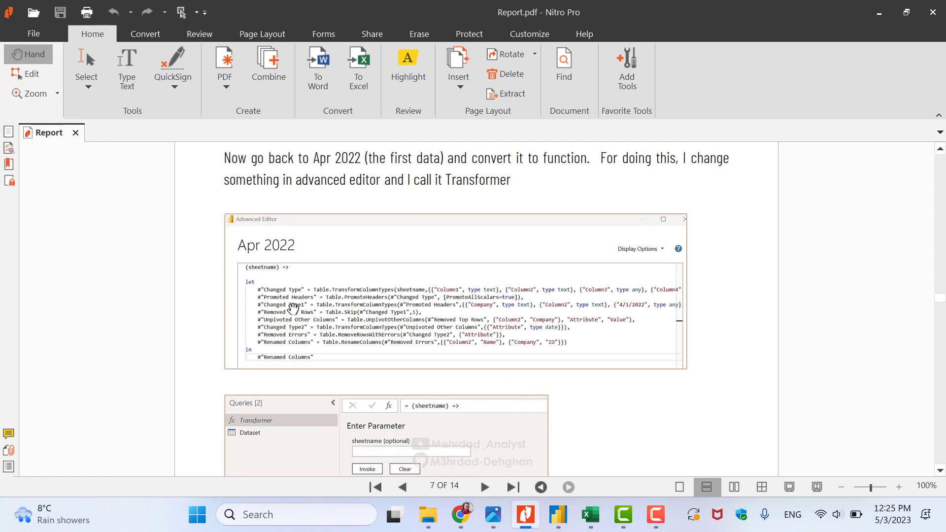
scroll(293, 309, down, 1)
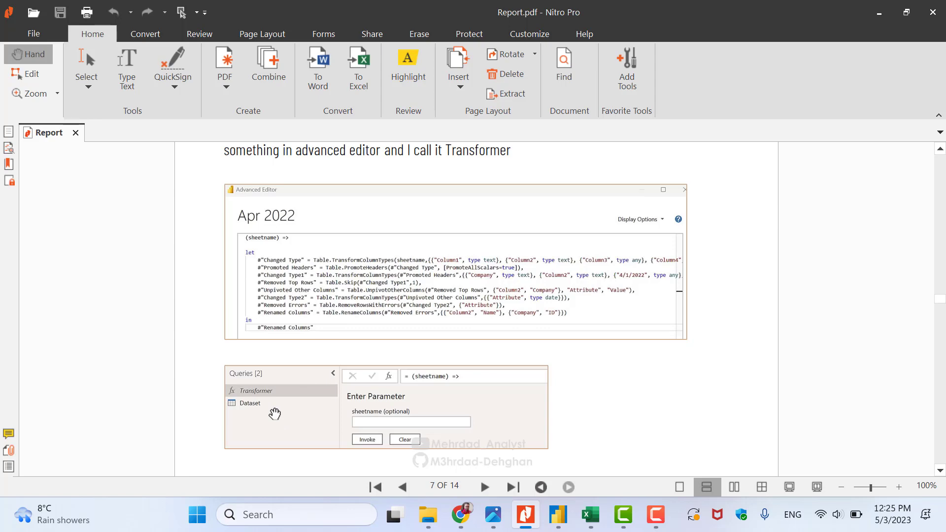
scroll(484, 288, up, 10)
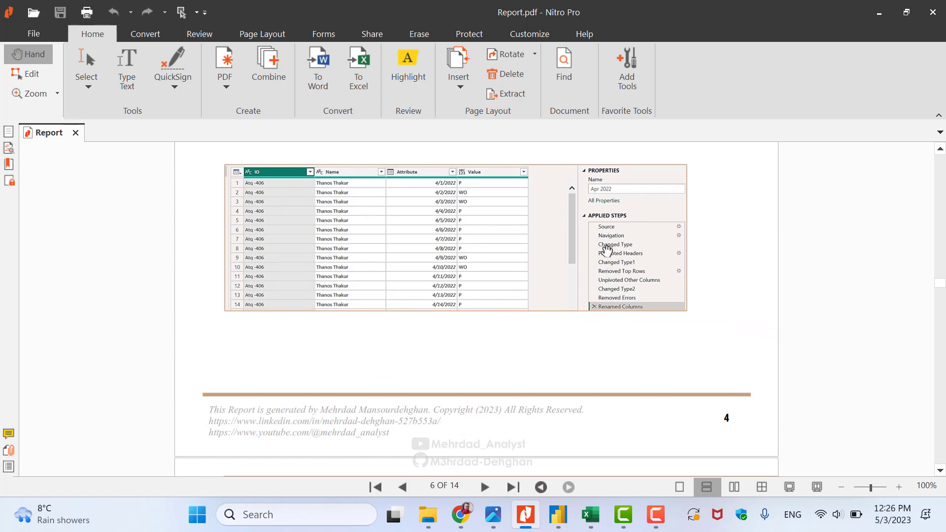
scroll(601, 323, down, 10)
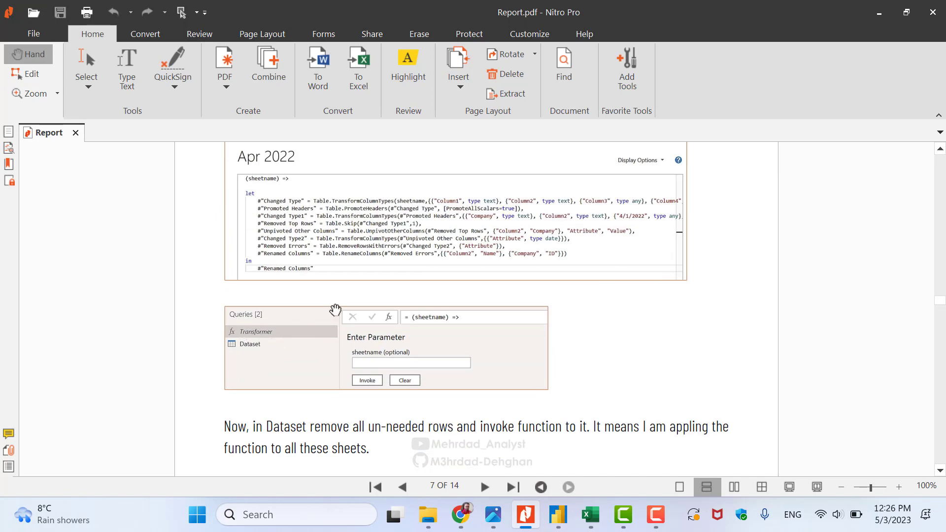
scroll(313, 306, up, 5)
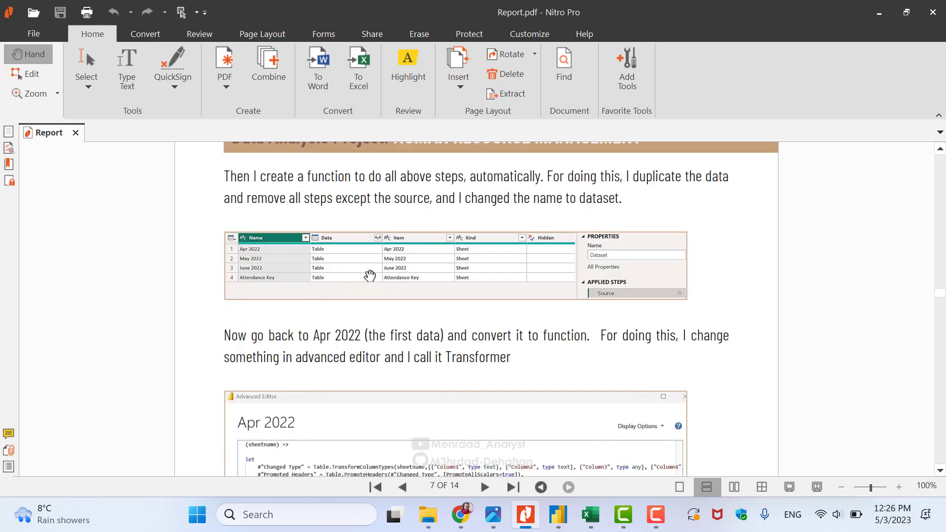
scroll(445, 292, down, 13)
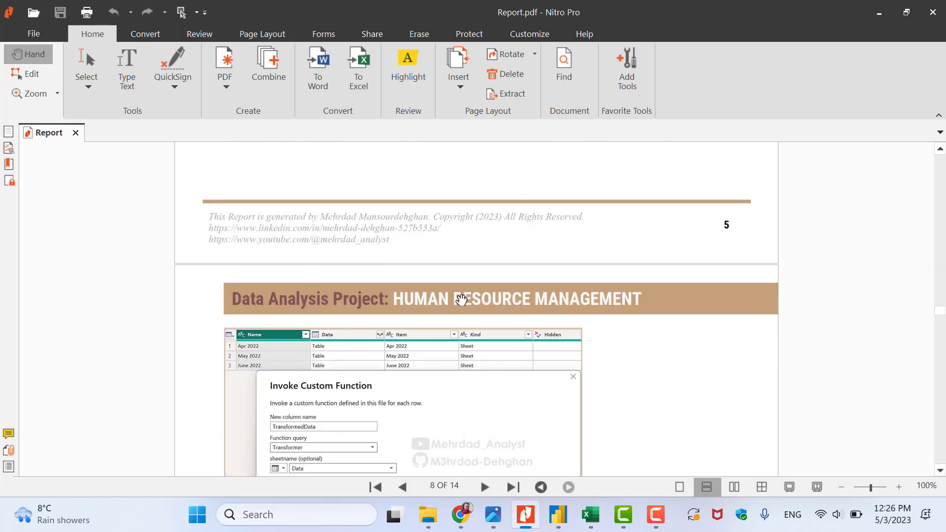
Finish the dataset-ready step and switch to Power BI's #Date table in data view
scroll(461, 300, down, 1)
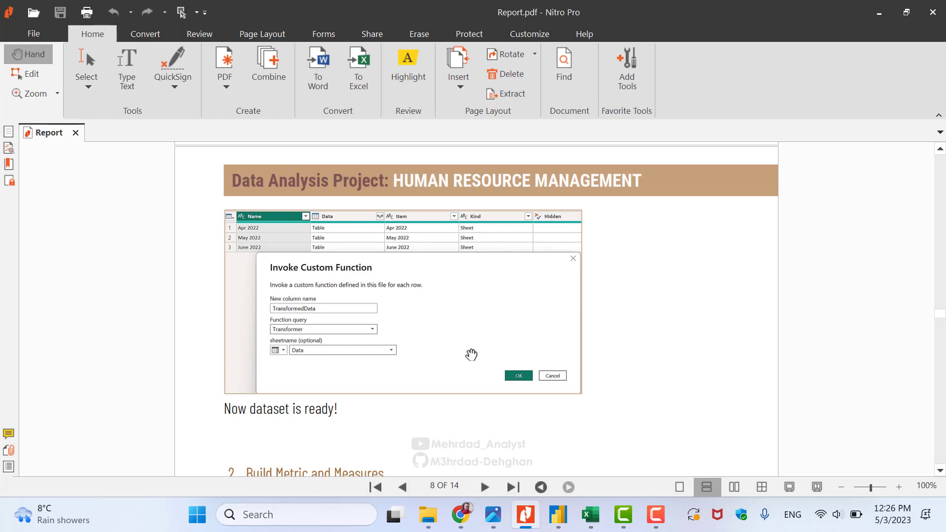
key(alt+Tab)
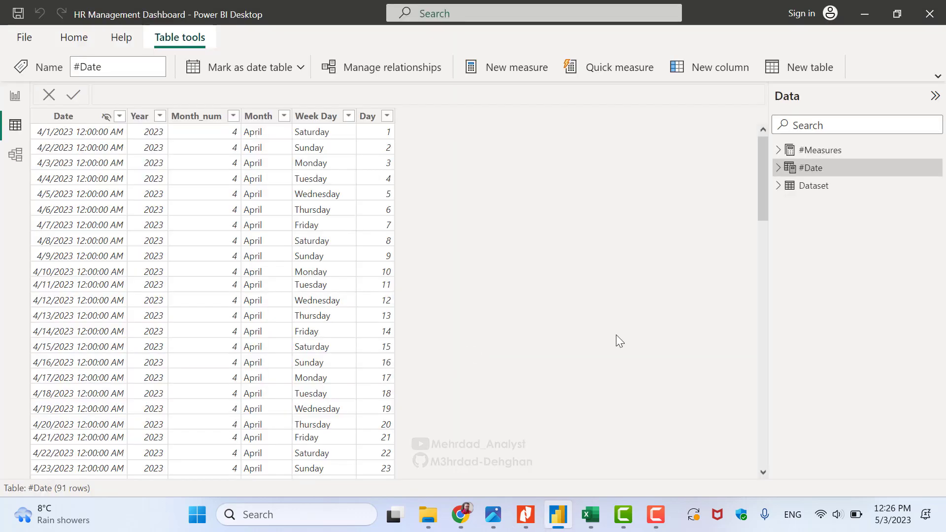
Show the Dataset table and browse the Date, Name and Value filter lists without filtering
click(801, 192)
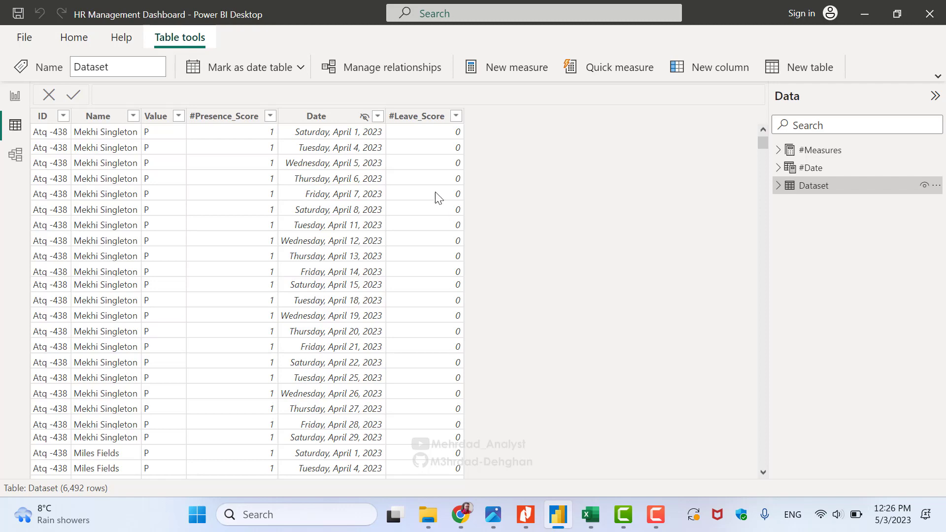
click(378, 116)
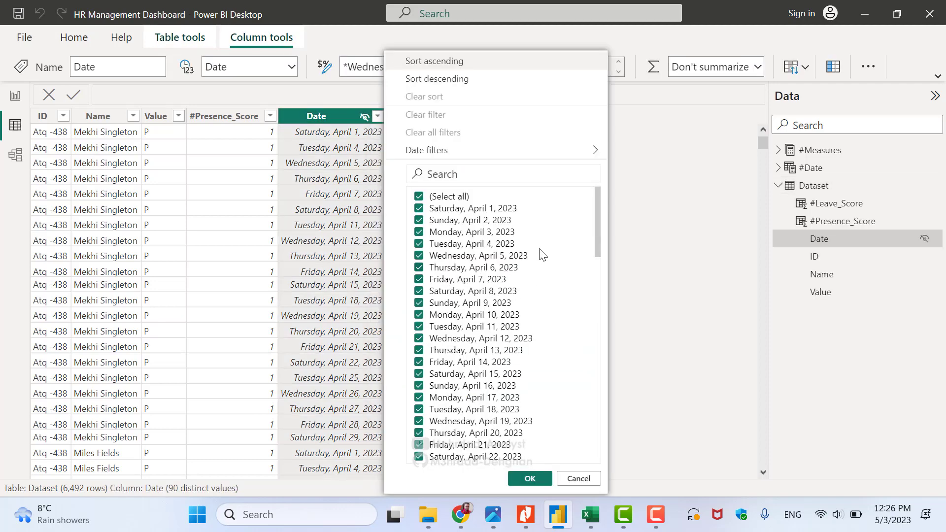
drag(597, 228, 591, 423)
click(578, 478)
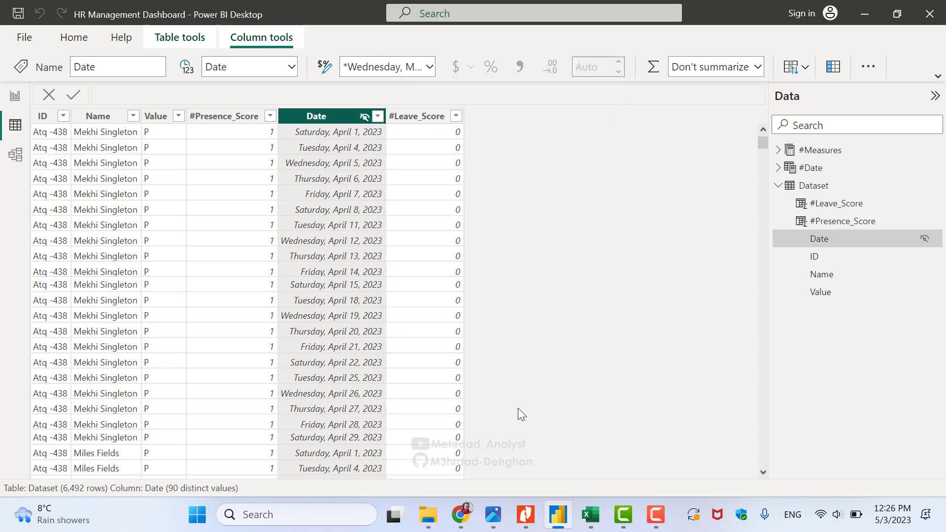
click(129, 118)
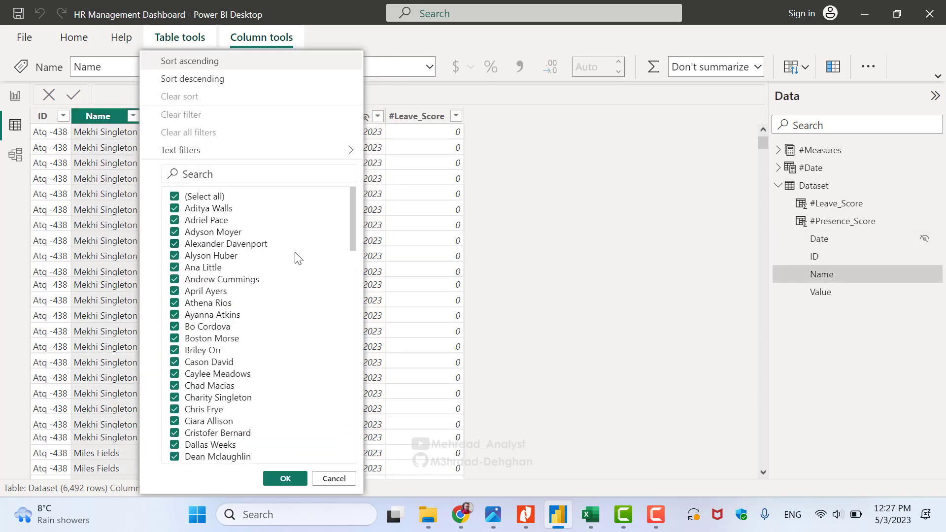
drag(352, 214, 346, 472)
click(333, 478)
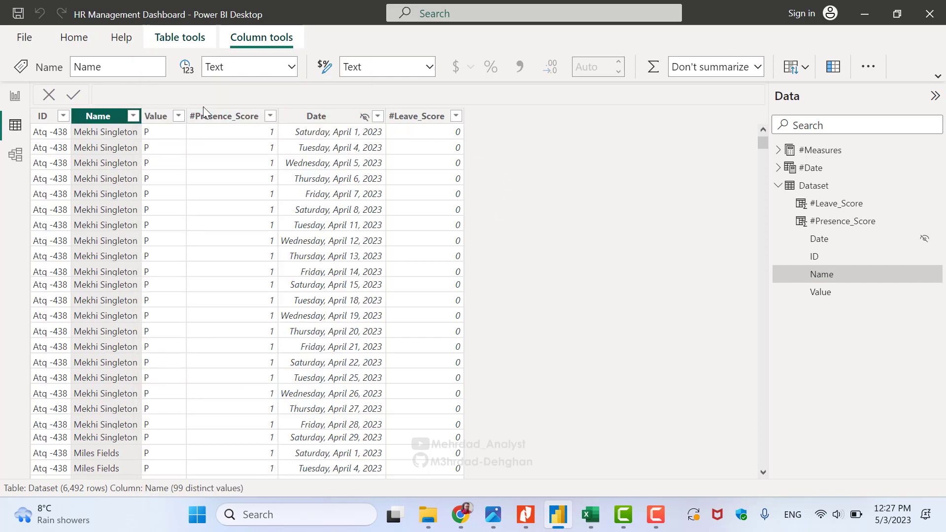
click(179, 116)
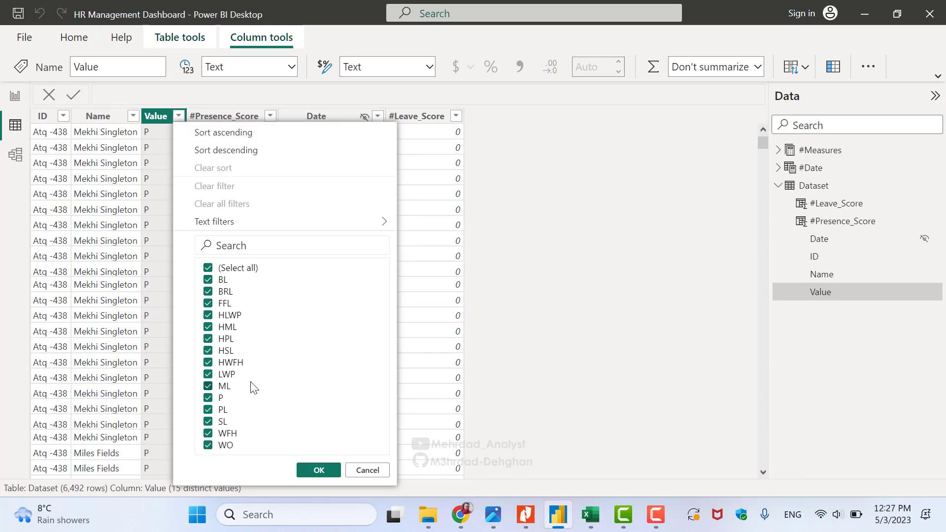
click(374, 471)
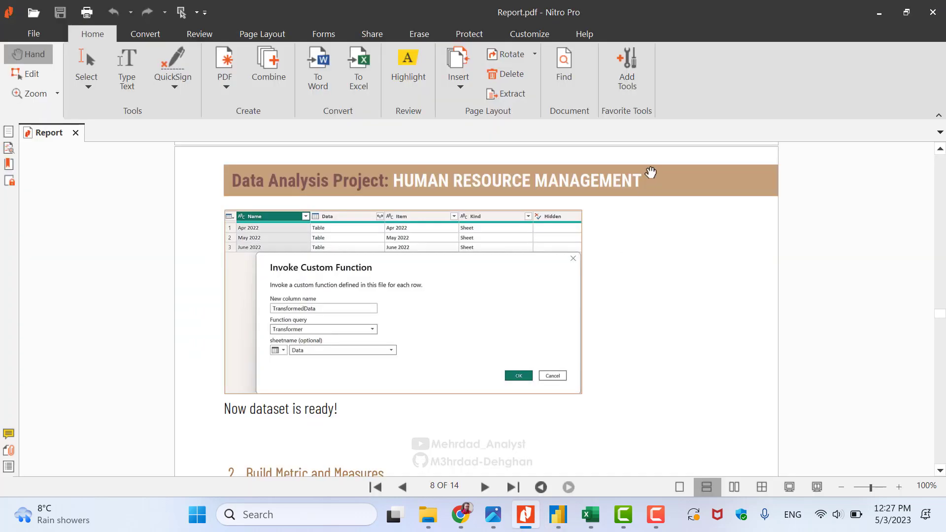
scroll(651, 170, down, 5)
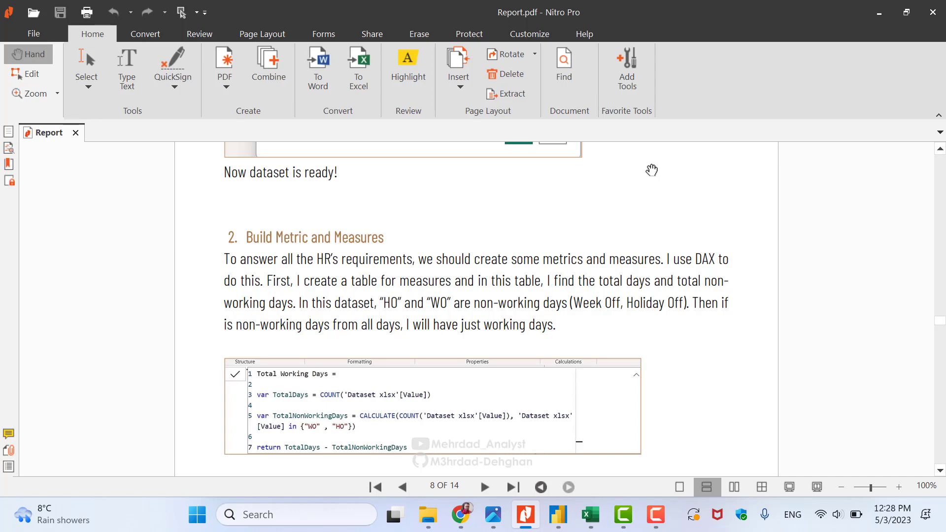
Read the P, WFH and HWFH present-days explanation below Total Working Days, then return to Power BI
scroll(652, 170, down, 3)
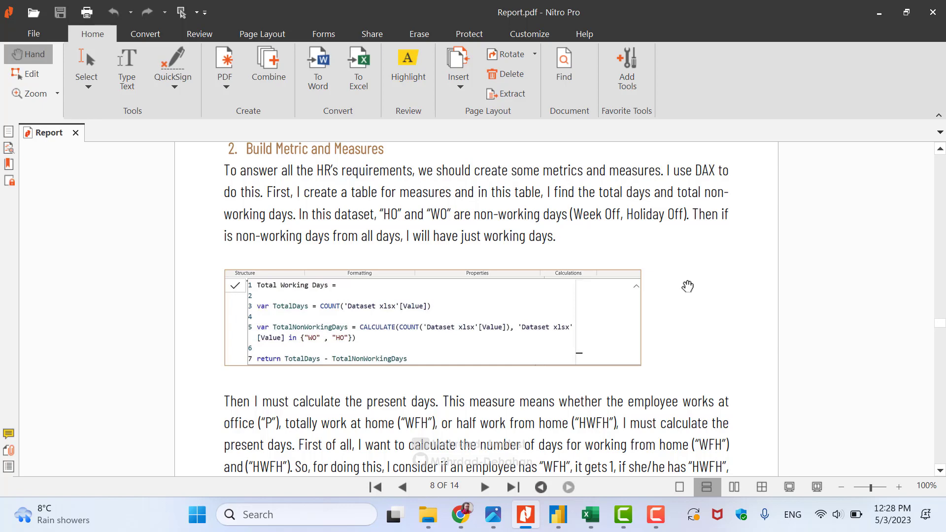
key(alt+Tab)
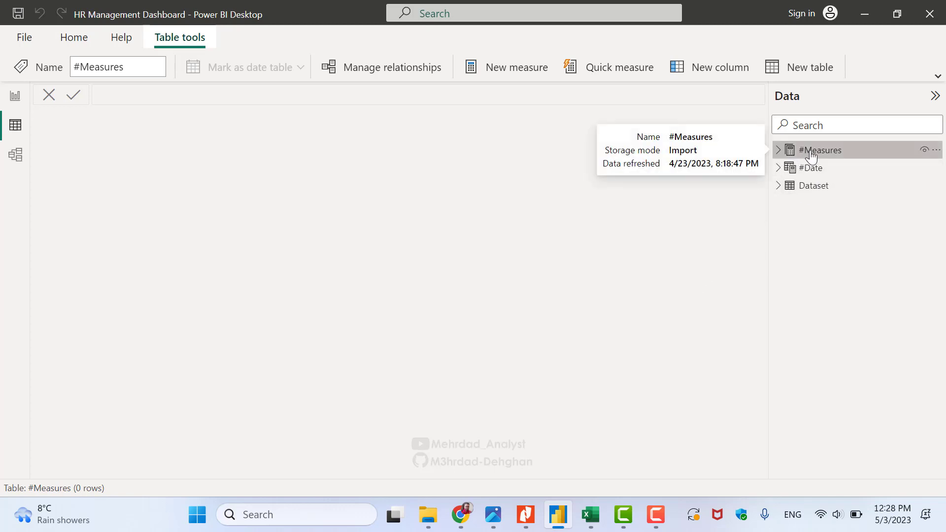
Expand #Measures and select Total Working Days to show its COUNT-minus-WO/HO DAX
click(790, 156)
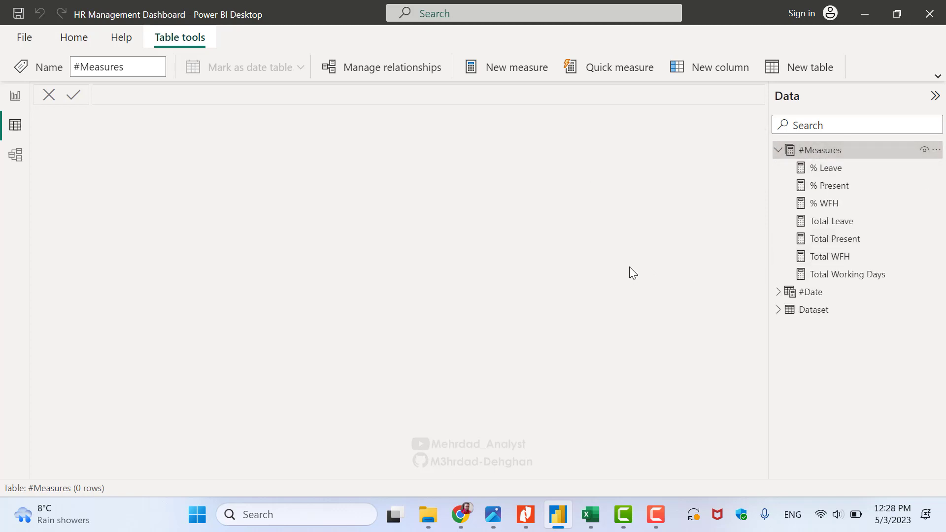
click(844, 275)
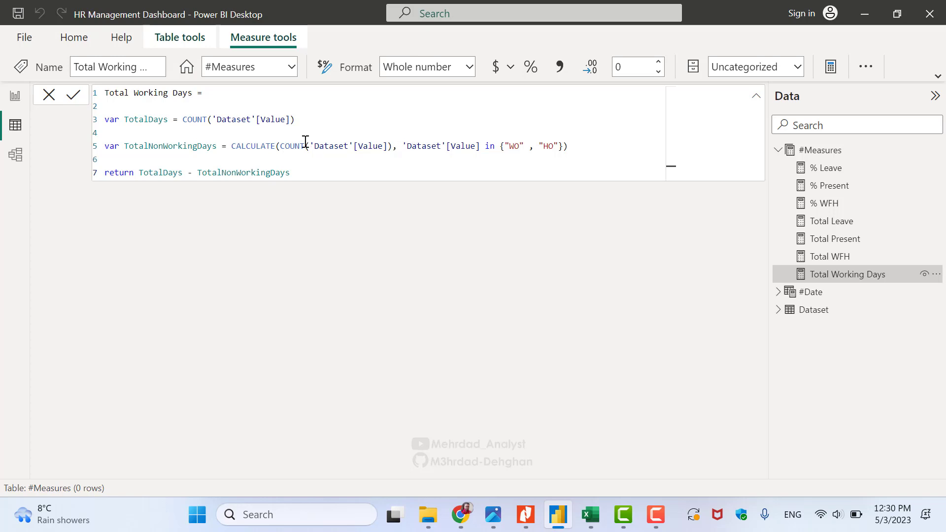
Highlight the Value count and WO/HO exclusion in the DAX, then check the codes in Attendance Key
drag(295, 120, 187, 120)
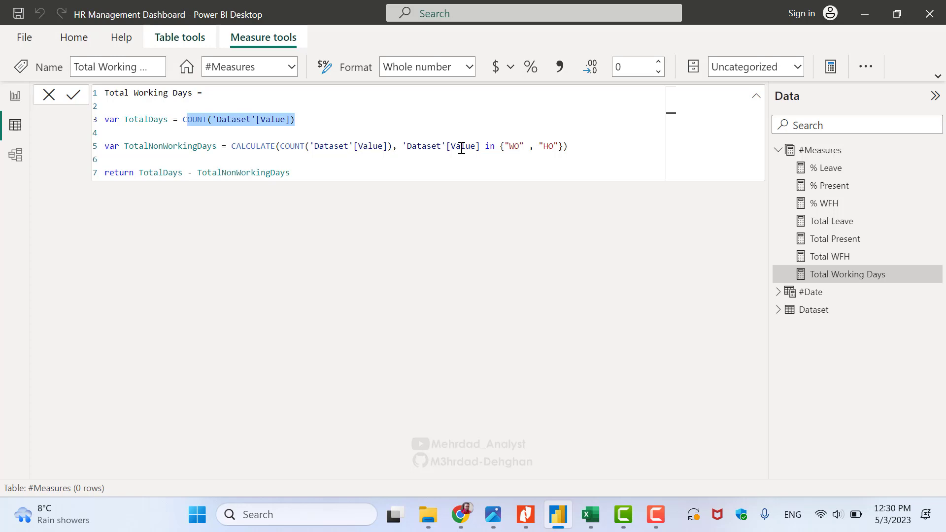
click(282, 147)
drag(509, 147, 514, 147)
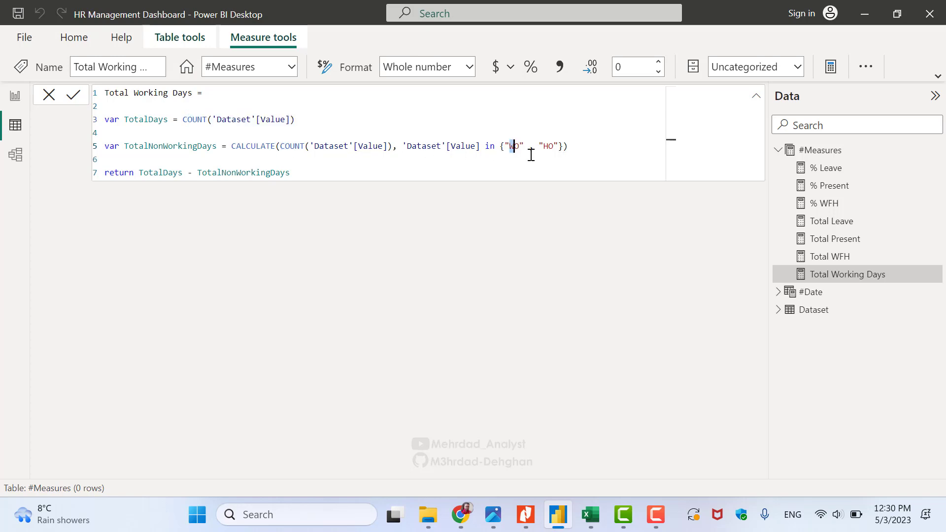
click(506, 147)
click(591, 515)
click(131, 321)
Highlight the WO (Weekly Off) and HO (Holiday Off) key rows, then point to WO in the Power BI formula
scroll(118, 307, down, 4)
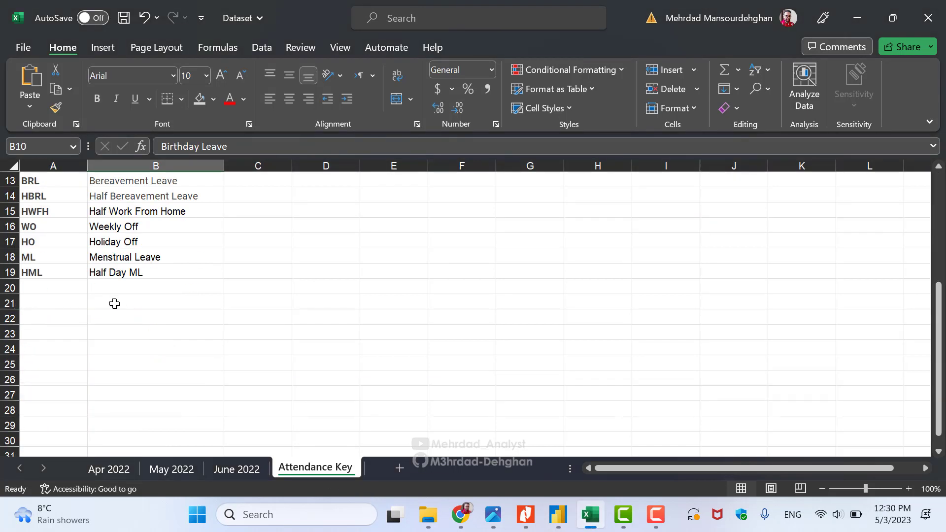
scroll(117, 306, up, 1)
drag(46, 272, 131, 288)
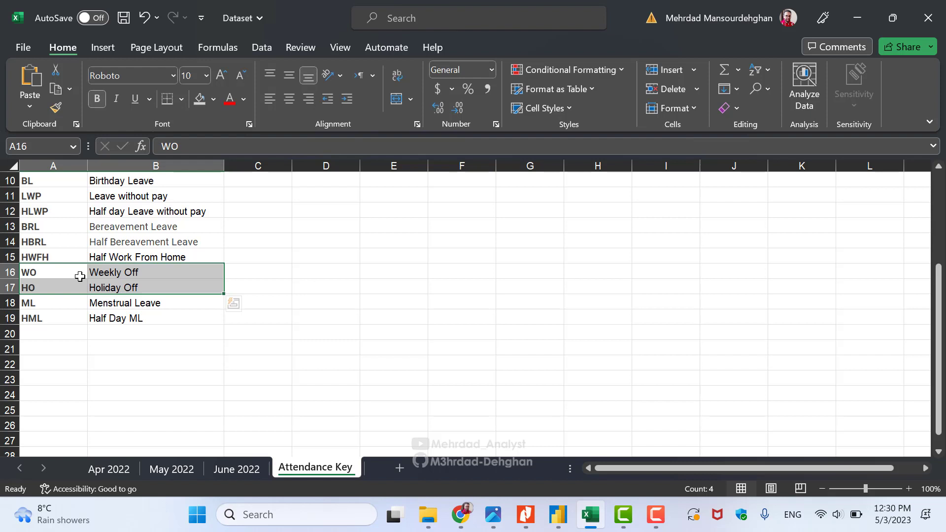
key(alt+Tab)
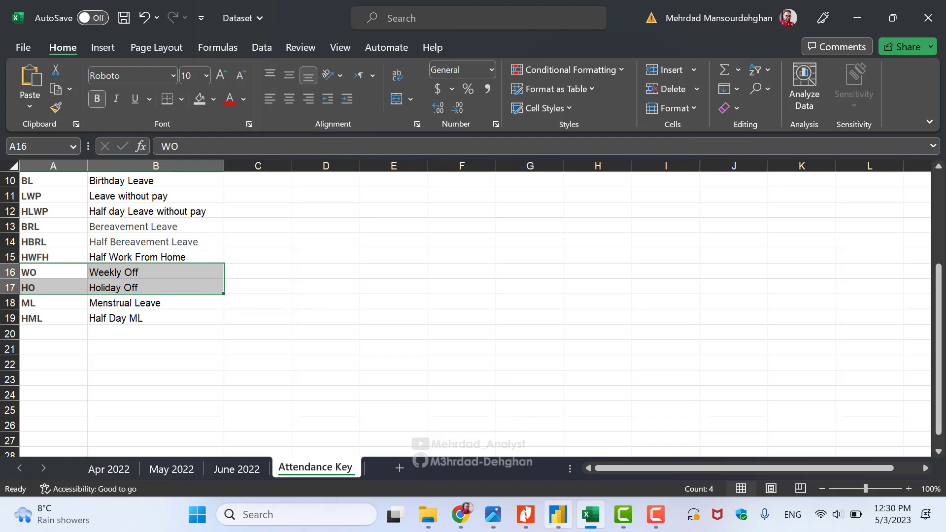
click(519, 147)
drag(377, 146, 367, 146)
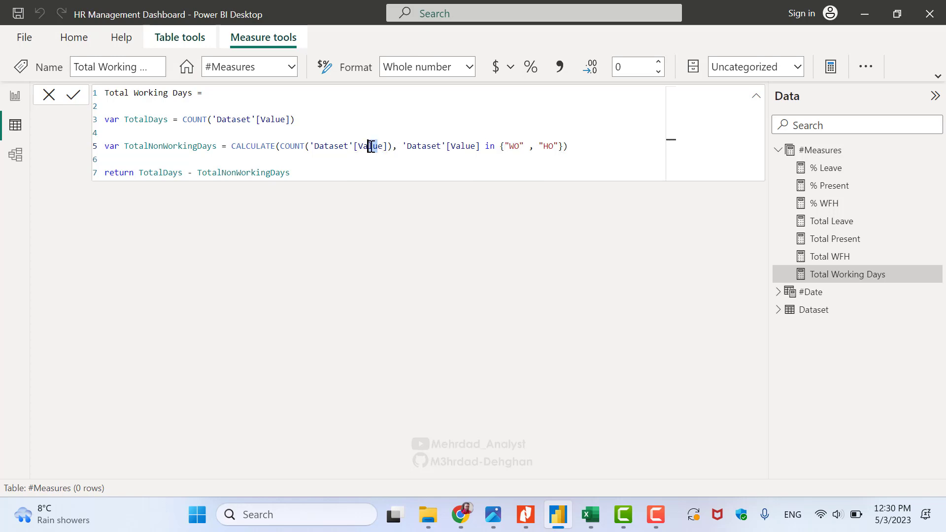
drag(509, 147, 548, 146)
double_click(188, 146)
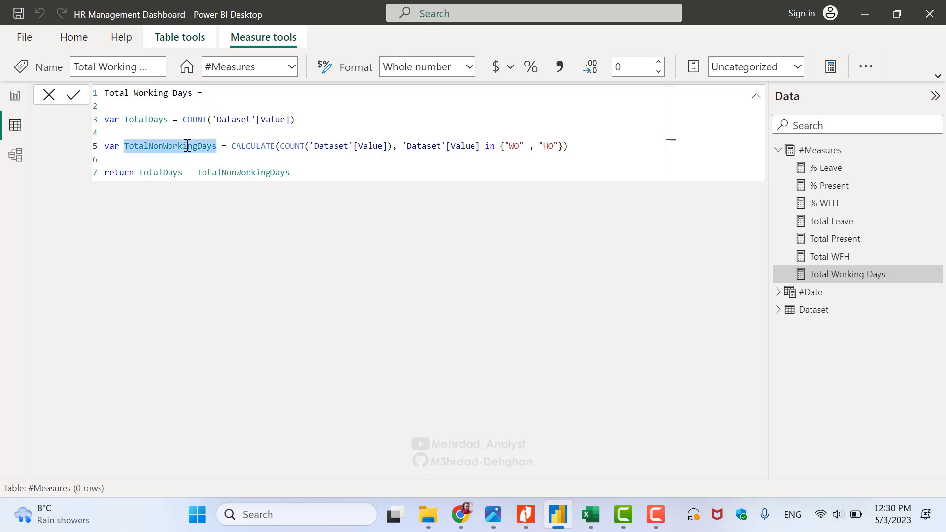
click(148, 121)
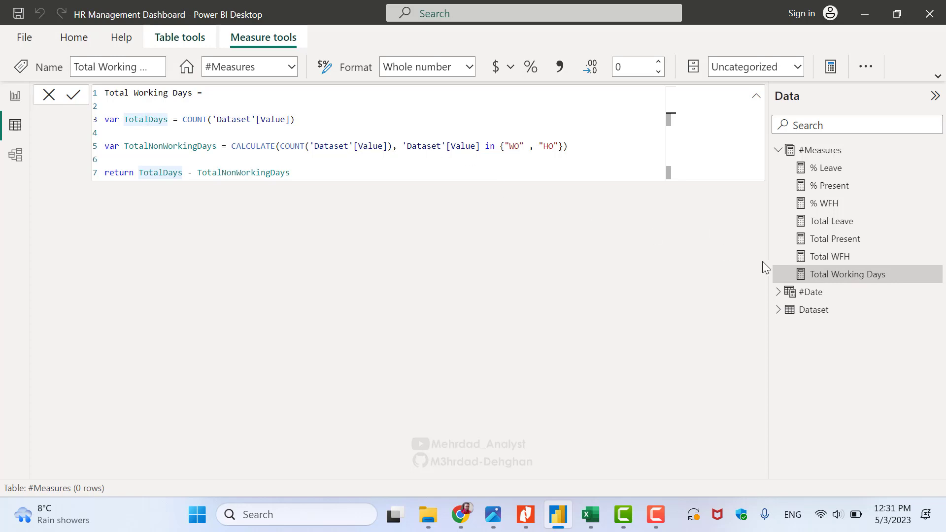
click(838, 263)
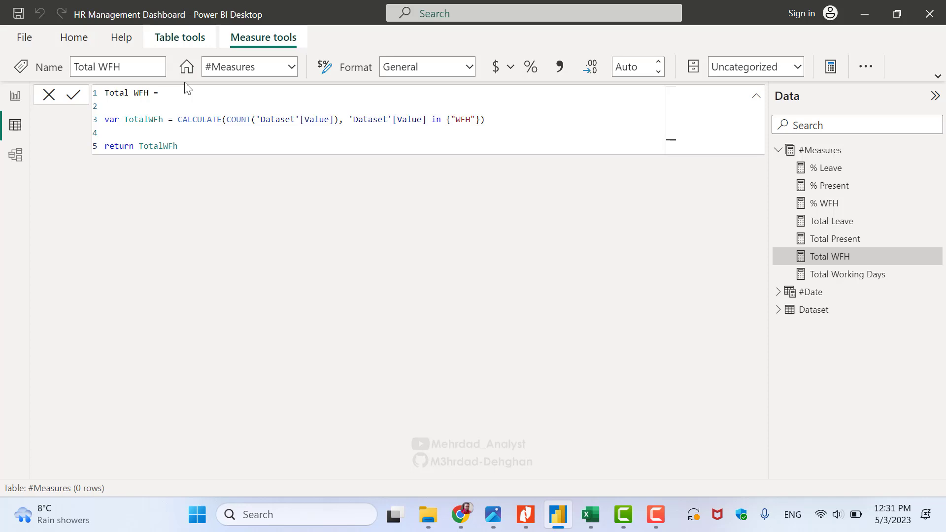
Highlight the COUNT of "WFH" values and the returned TotalWFh variable in the Total WFH formula
click(331, 119)
drag(338, 119, 232, 119)
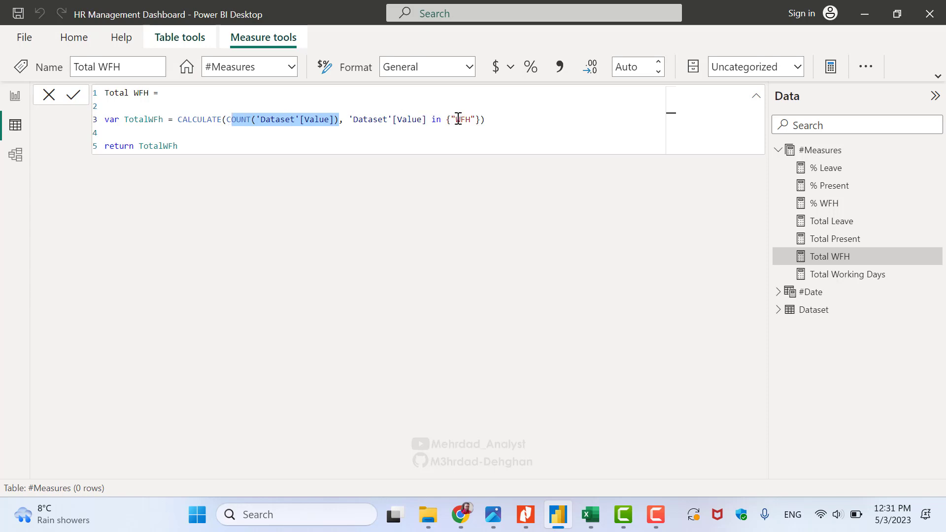
double_click(174, 145)
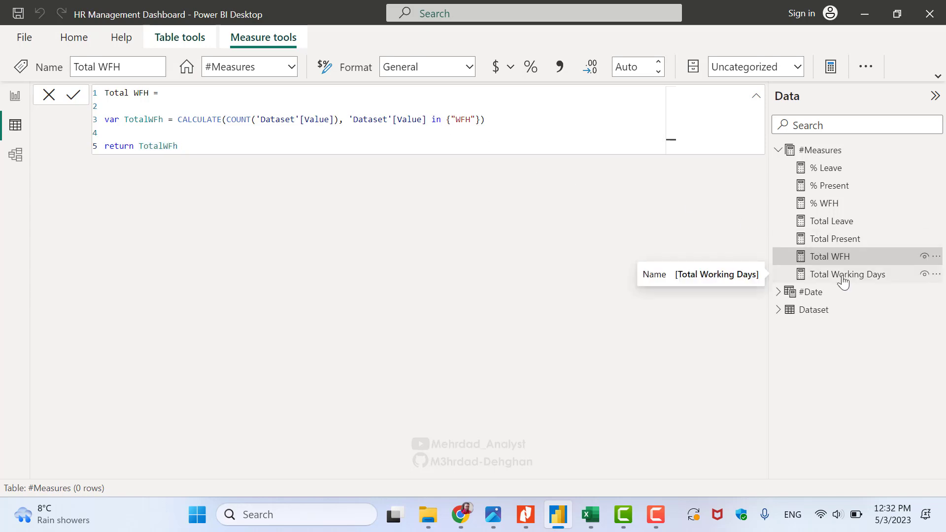
After a glance at Total Present, open the Dataset table and show the #Presence_Score SWITCH formula
click(835, 240)
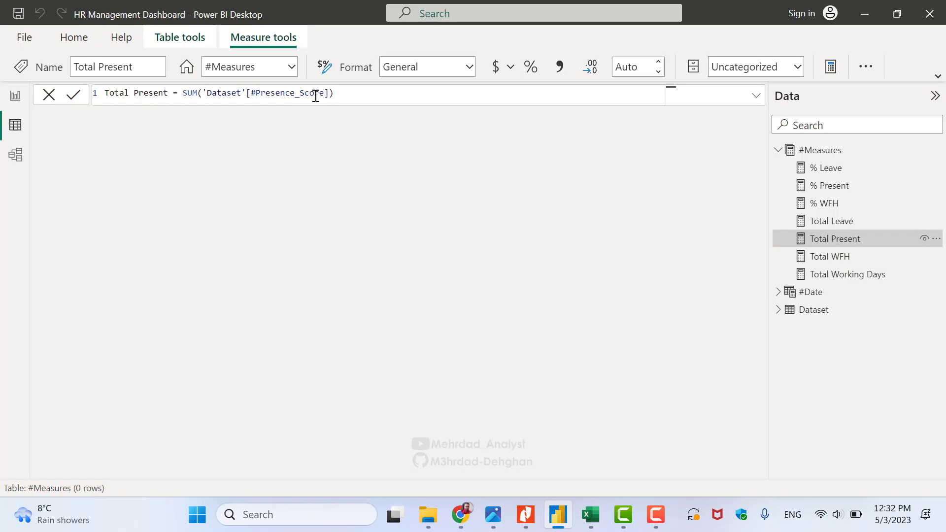
click(779, 311)
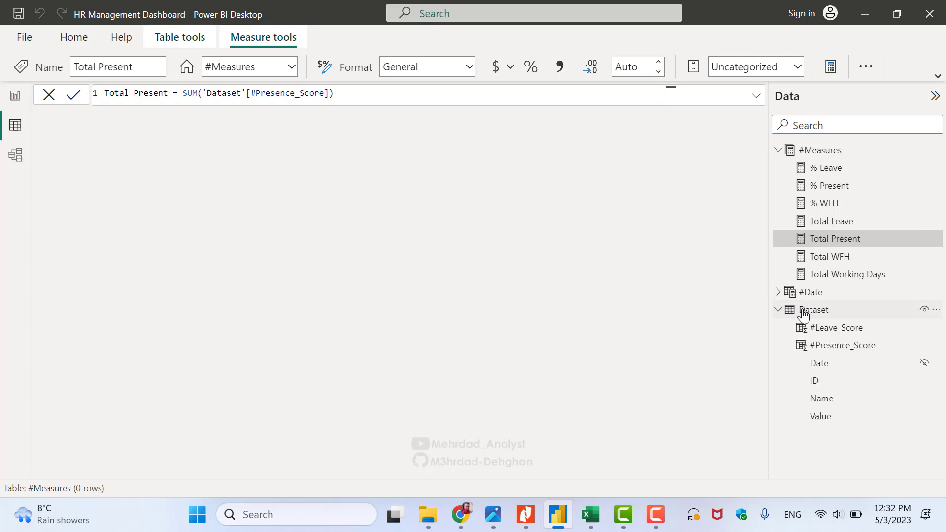
click(803, 310)
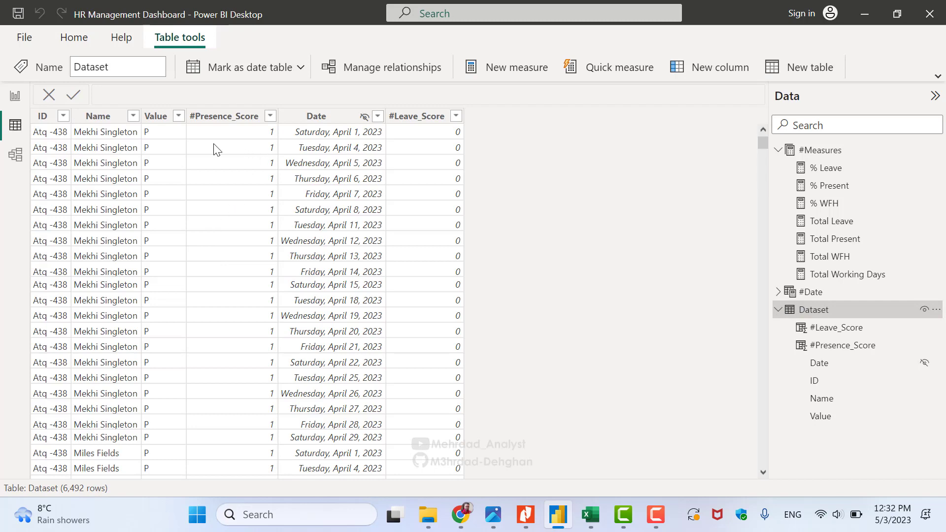
click(234, 117)
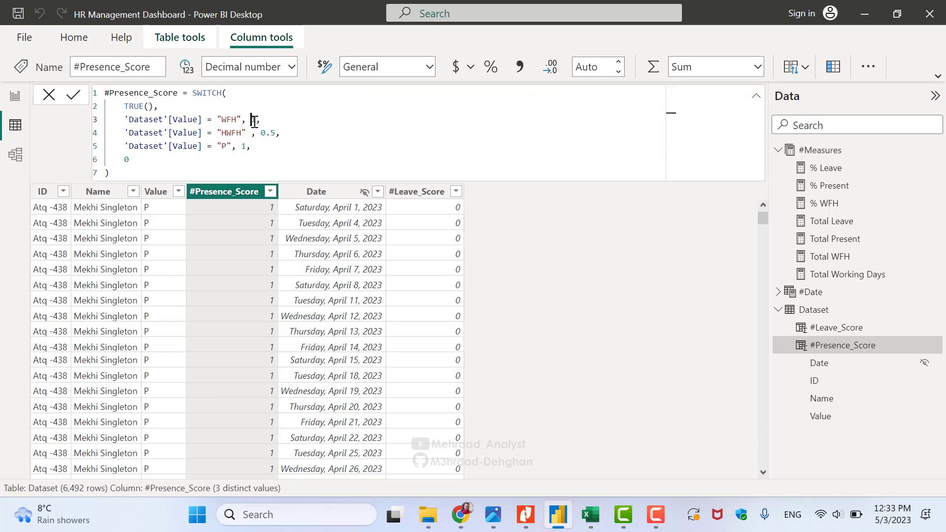
double_click(254, 120)
drag(262, 132, 275, 133)
drag(241, 145, 247, 146)
Filter the Value column to HLWP only (25 rows, #Presence_Score 0), then bring up Excel
click(180, 193)
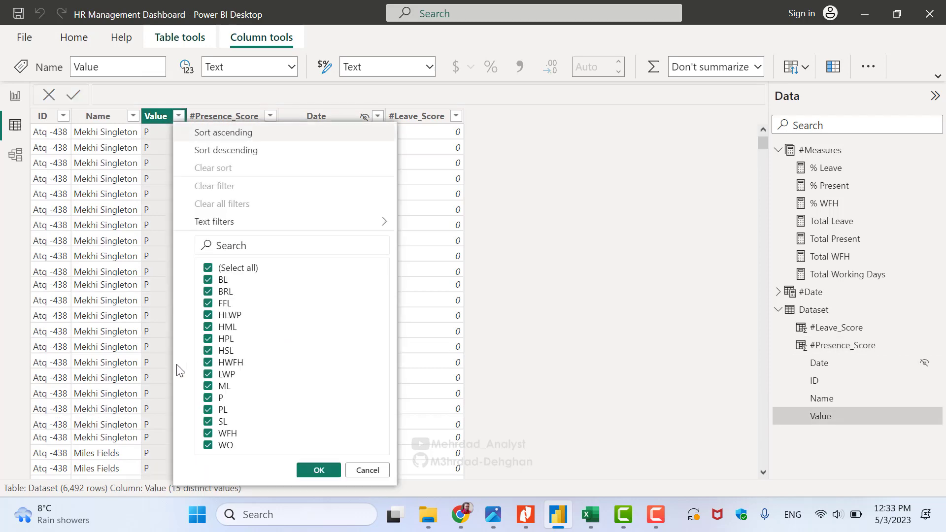
click(222, 271)
click(235, 317)
click(311, 471)
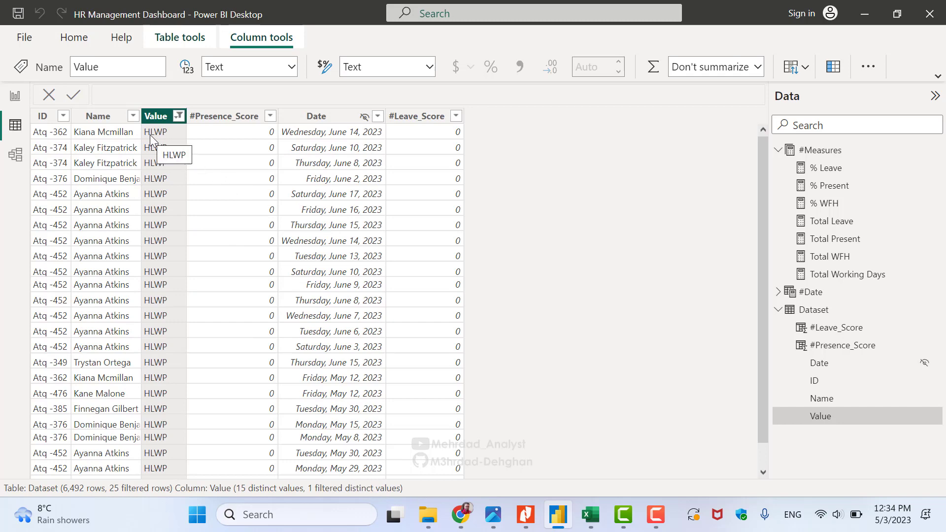
click(590, 514)
Look up HLWP as Half day Leave without pay in cell B12, then return to Power BI
scroll(198, 308, up, 1)
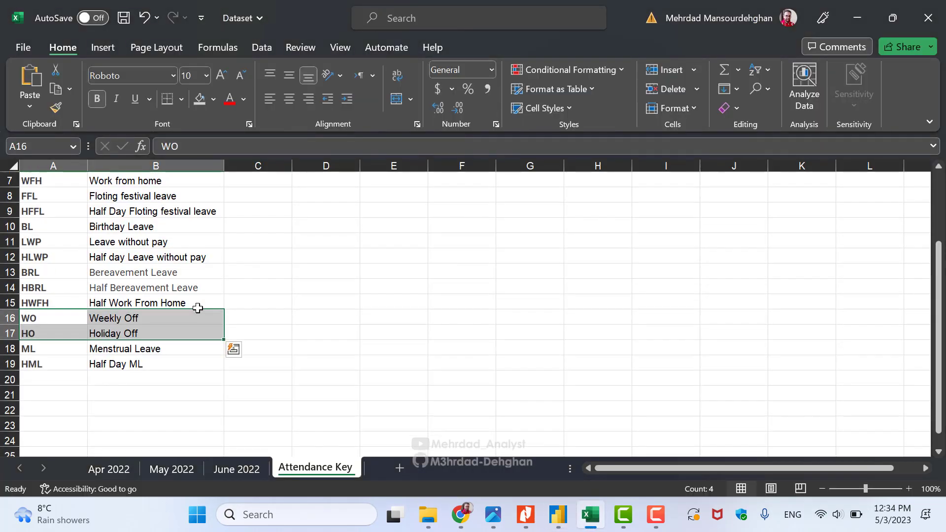
click(106, 258)
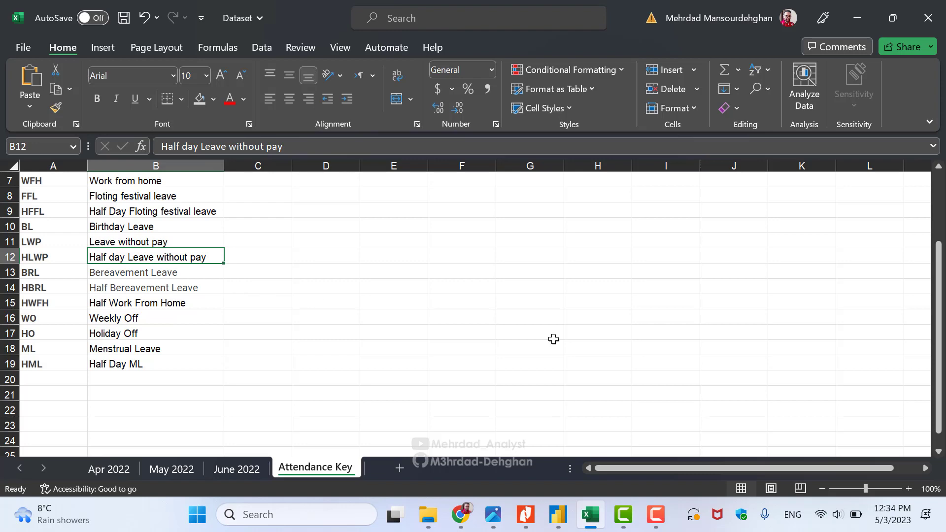
click(559, 514)
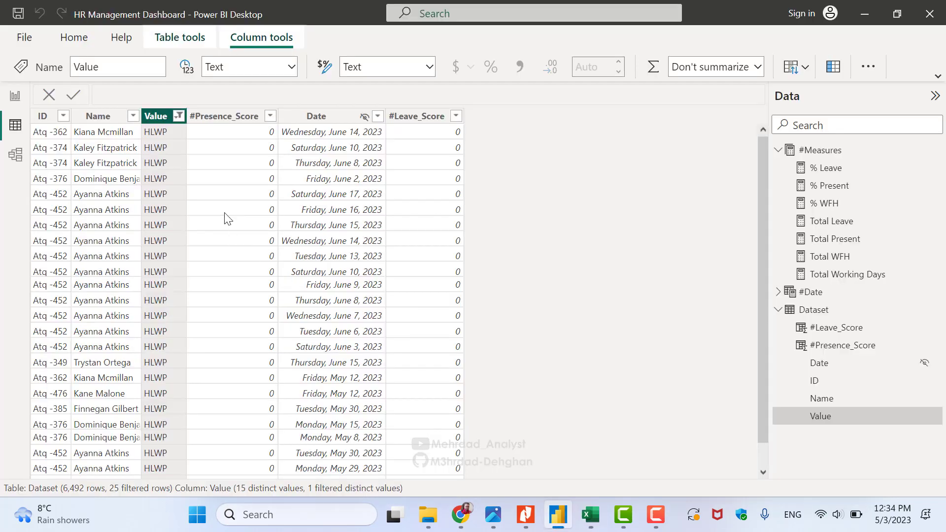
Filter the Value column to P only and check its #Presence_Score against the formula
click(178, 117)
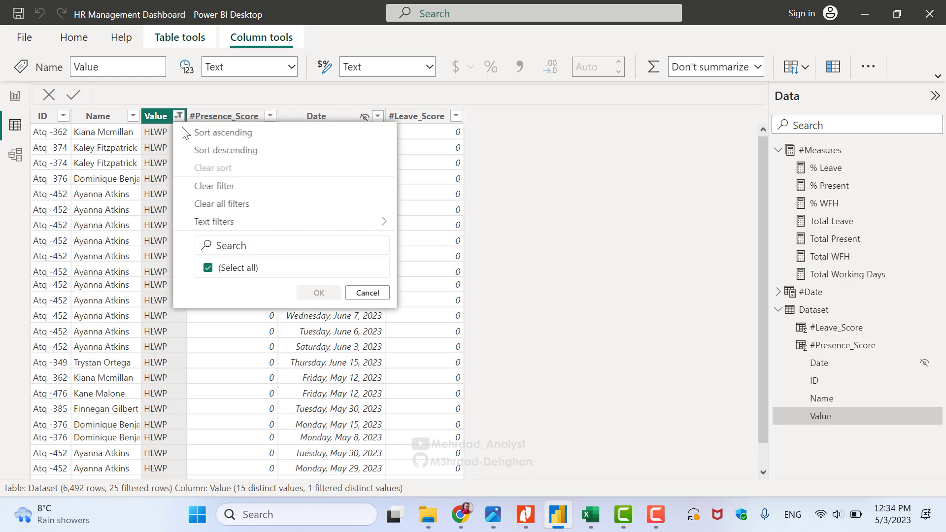
click(229, 315)
click(208, 398)
click(319, 470)
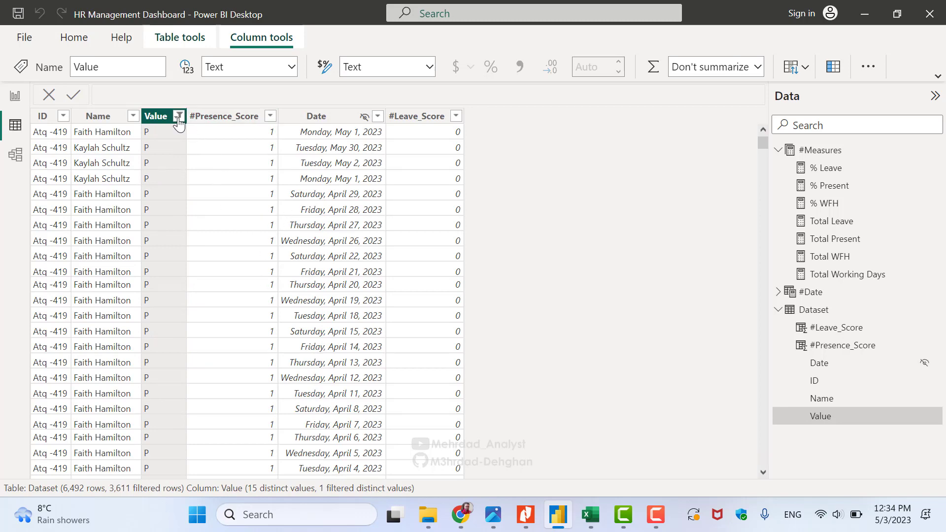
click(212, 116)
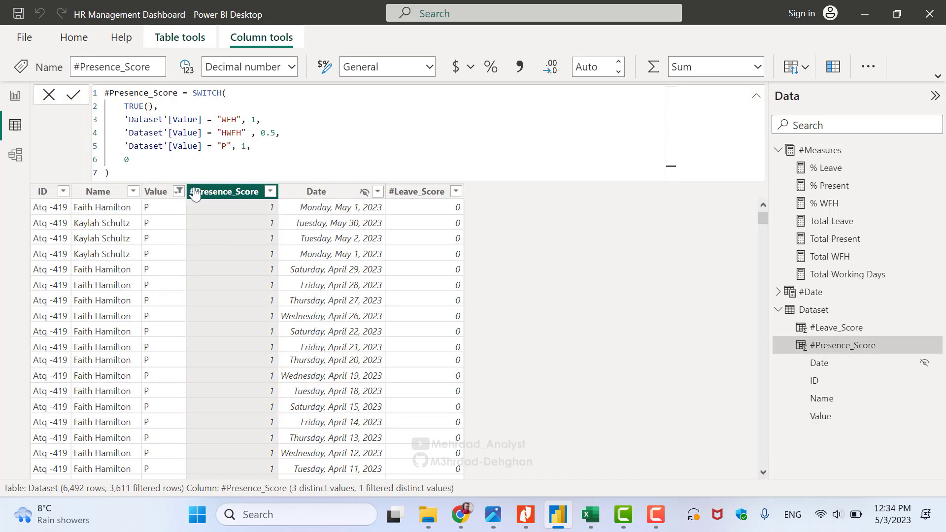
Switch the Value filter to HWFH only to check its presence scores
click(179, 191)
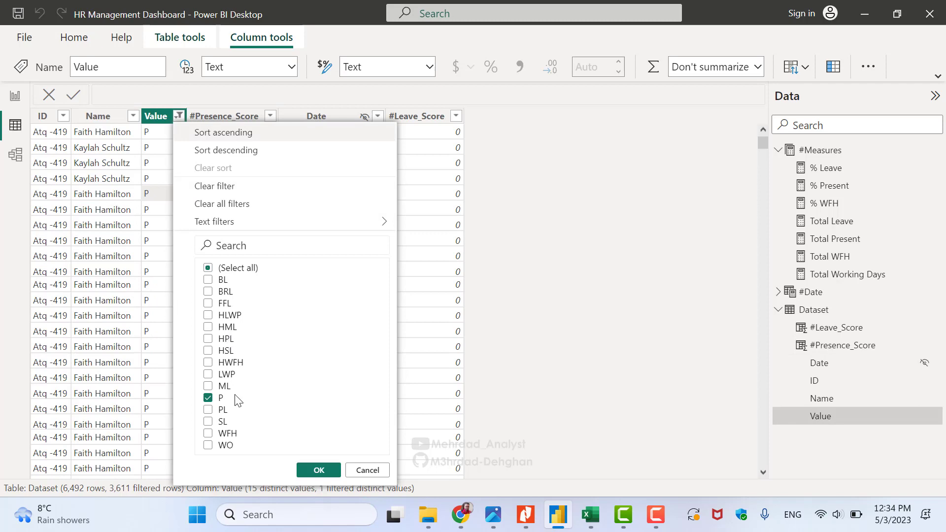
click(209, 398)
click(233, 363)
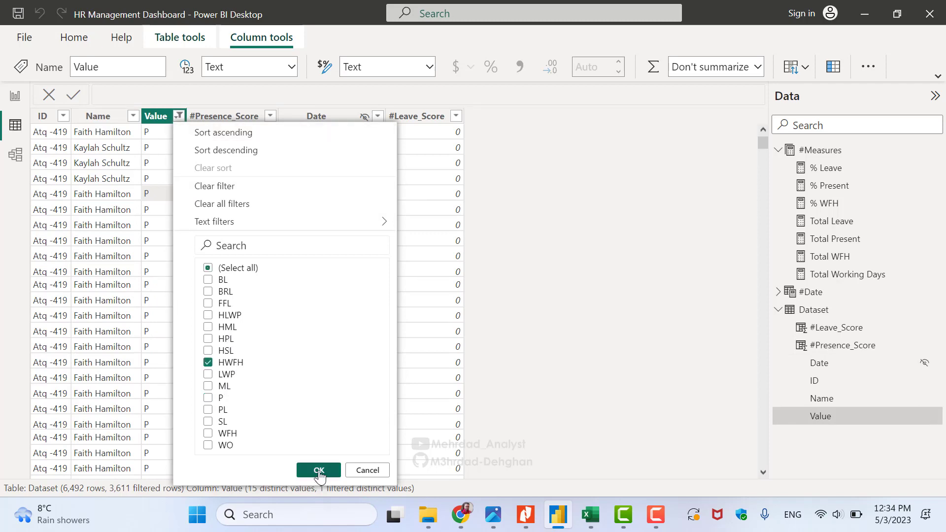
click(318, 472)
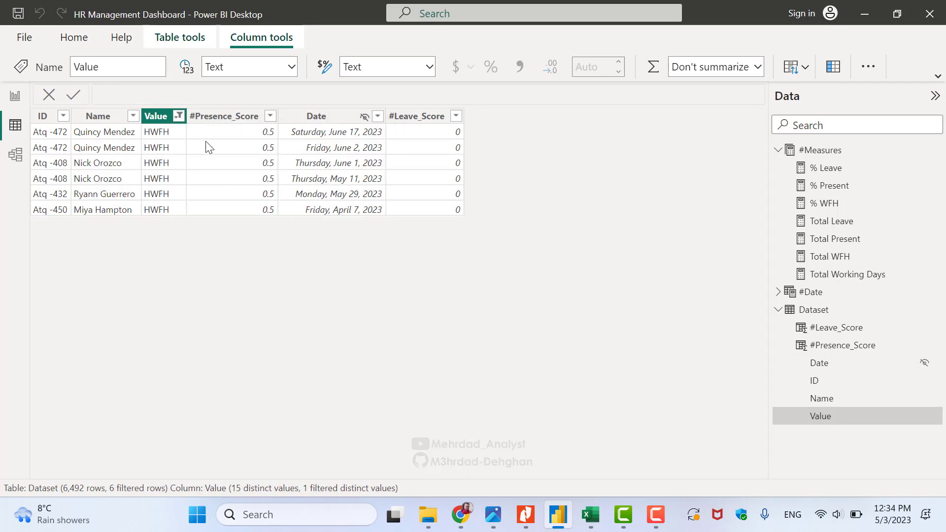
Restore (Select all) in the Value filter so all 6,492 rows show, with the #Presence_Score formula displayed
click(178, 116)
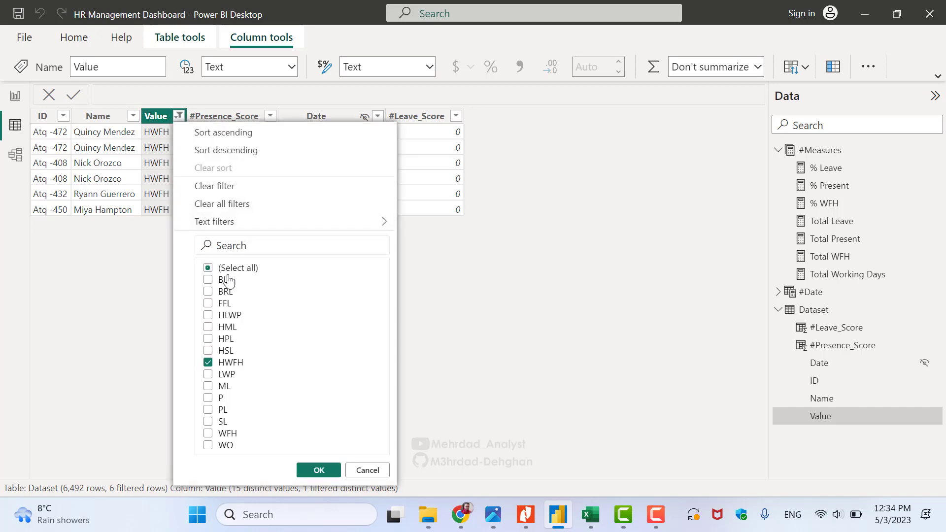
click(208, 362)
click(230, 269)
click(318, 471)
click(239, 117)
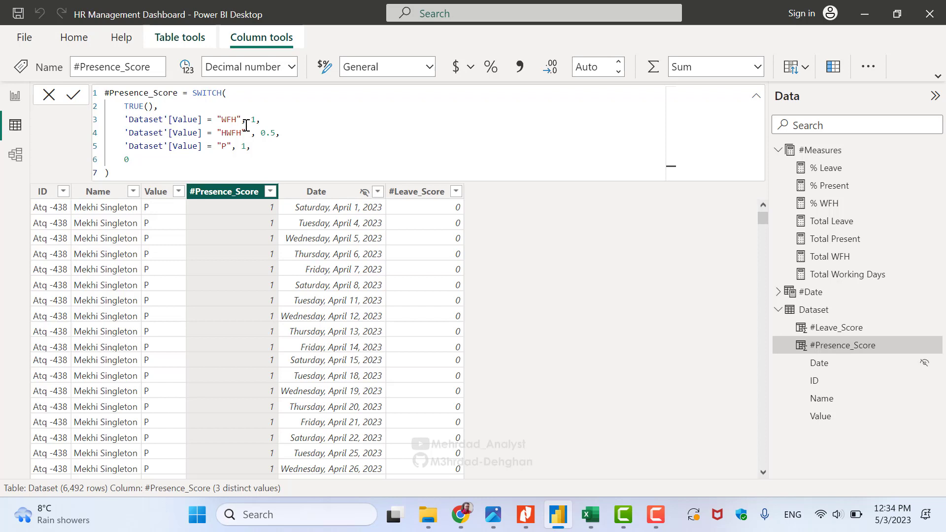
Review the Total Present and Total Leave formulas, then reopen the Dataset table's rows
click(833, 238)
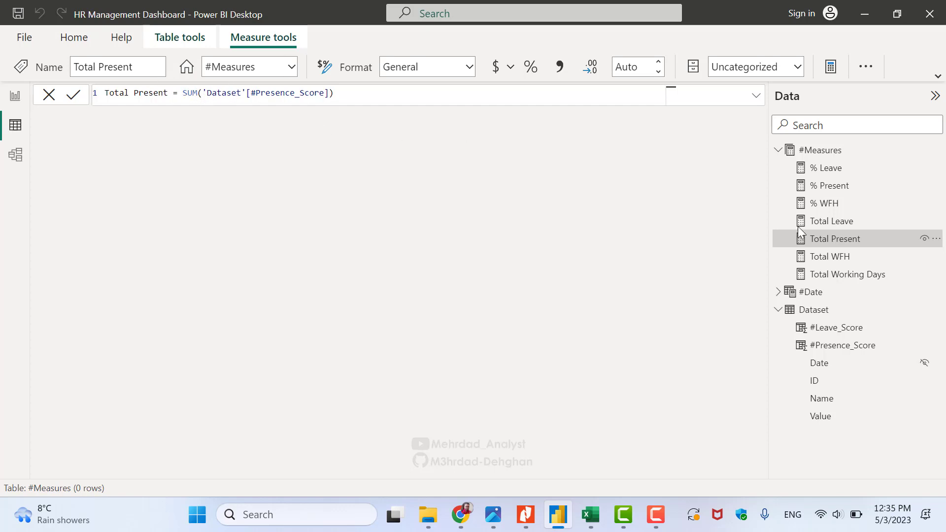
click(844, 222)
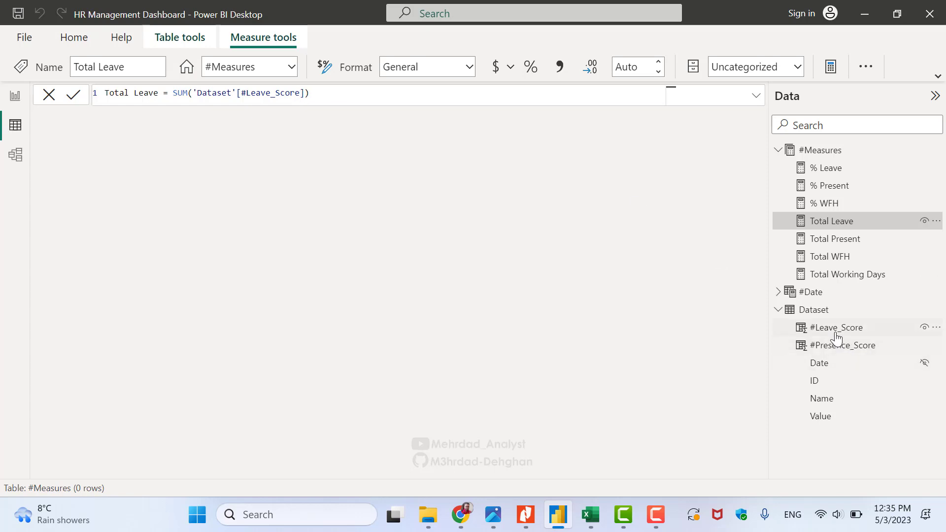
click(816, 312)
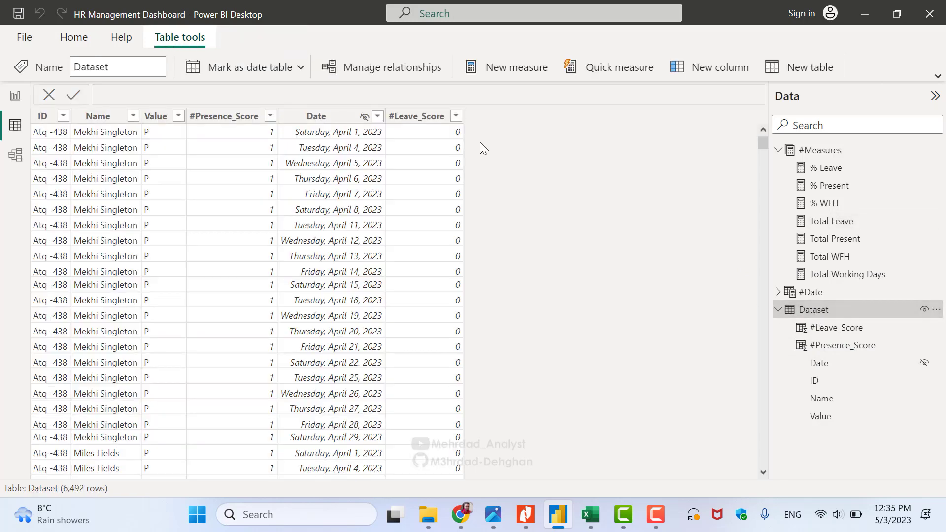
Show the #Leave_Score SWITCH formula, highlight its SL code, and scroll Excel's Attendance Key leave codes
click(444, 178)
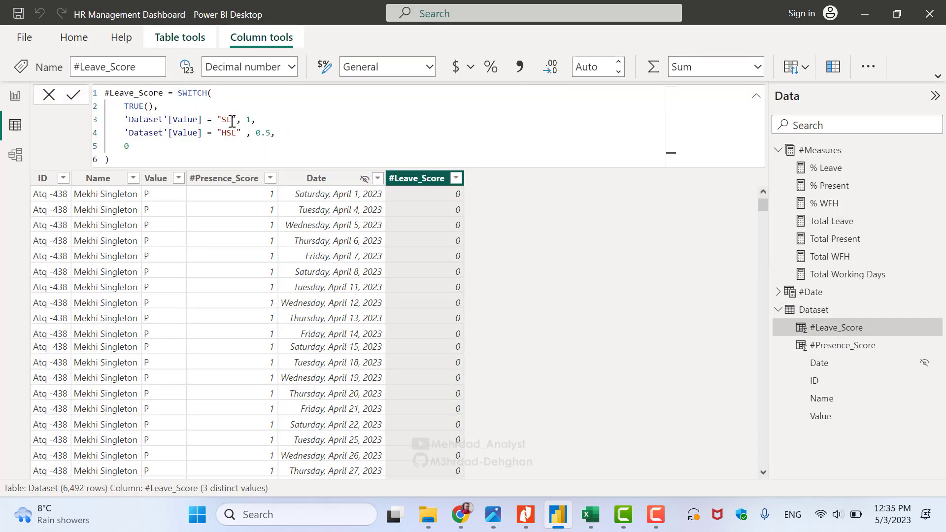
drag(232, 120, 225, 120)
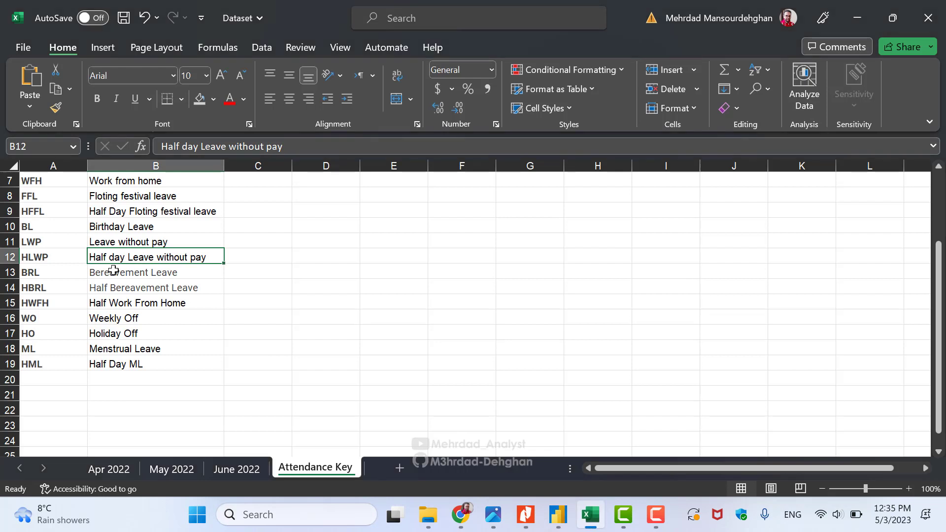
scroll(114, 270, up, 2)
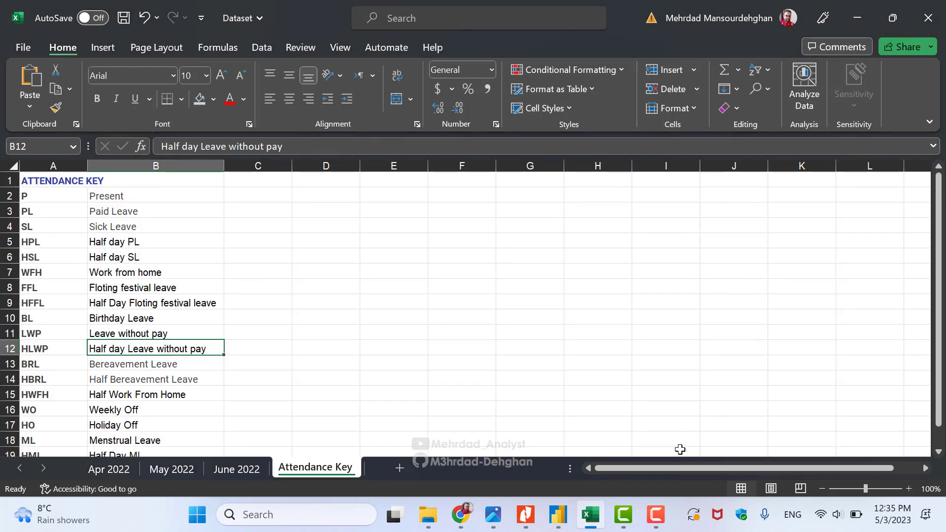
Highlight SL (score 1) and HSL (score 0.5) in #Leave_Score, then show Total Leave's SUM formula
click(559, 514)
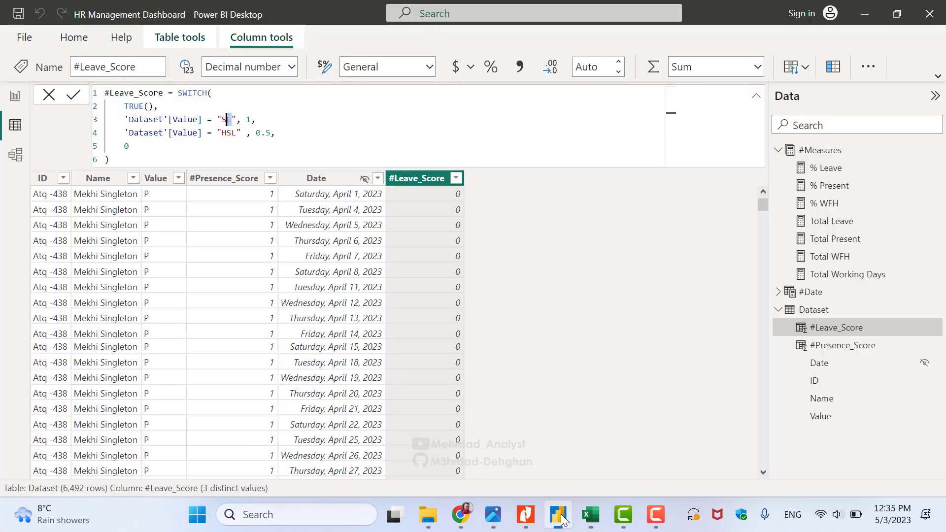
click(225, 120)
double_click(226, 120)
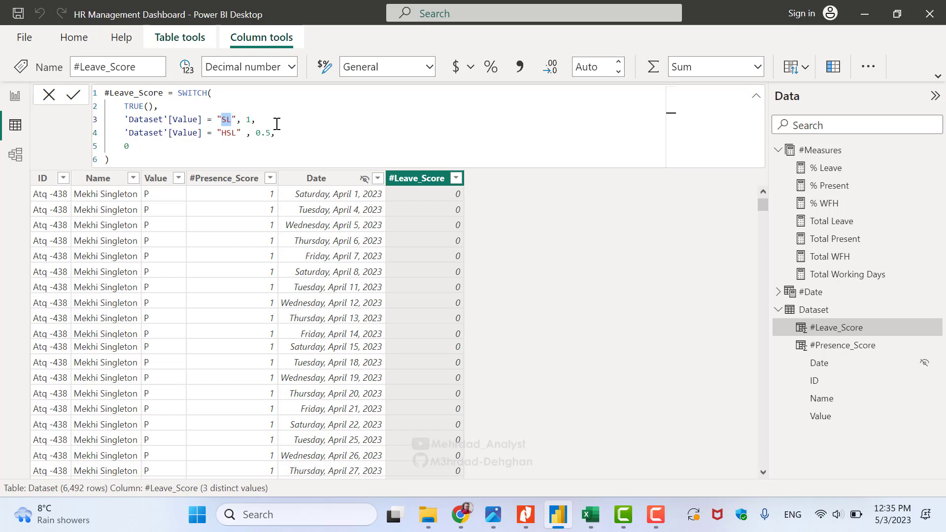
click(236, 133)
double_click(230, 133)
double_click(267, 133)
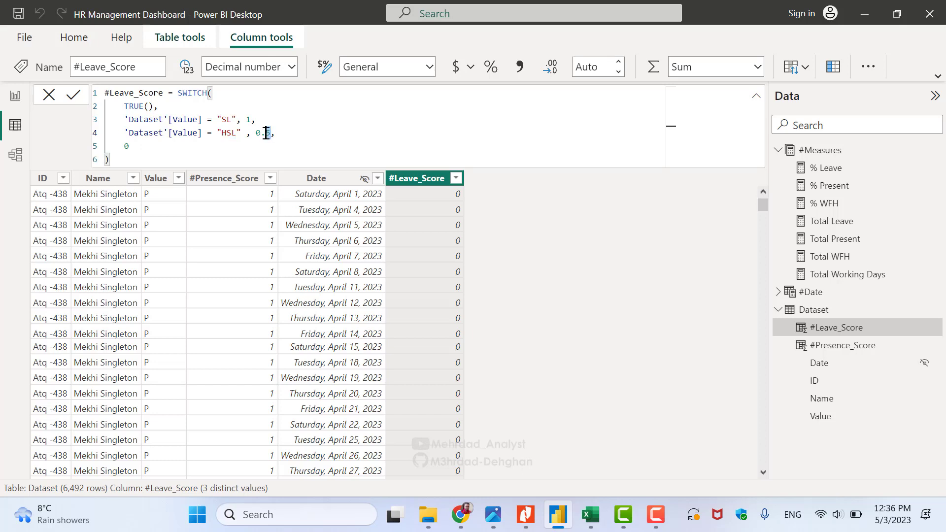
double_click(248, 119)
click(835, 222)
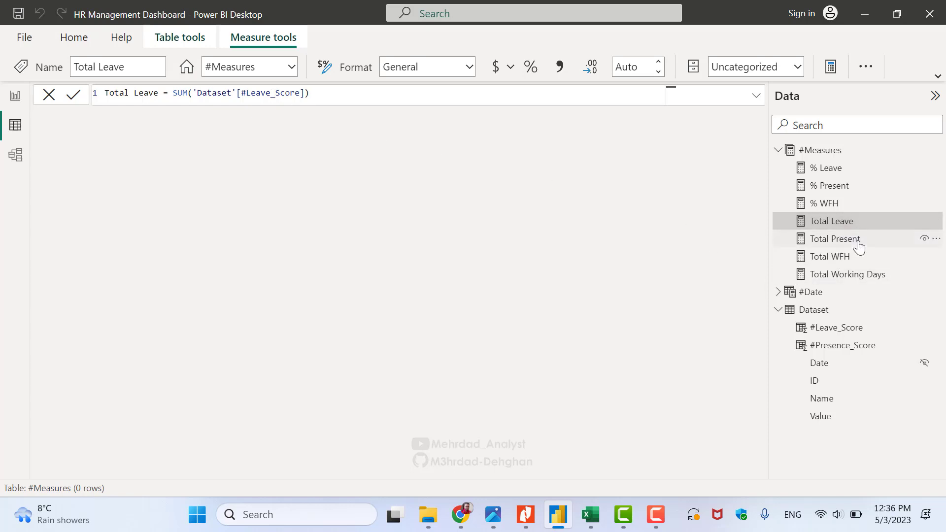
View the % WFH, % Present and % Leave formulas, then switch to Report.pdf in Nitro Pro
click(841, 209)
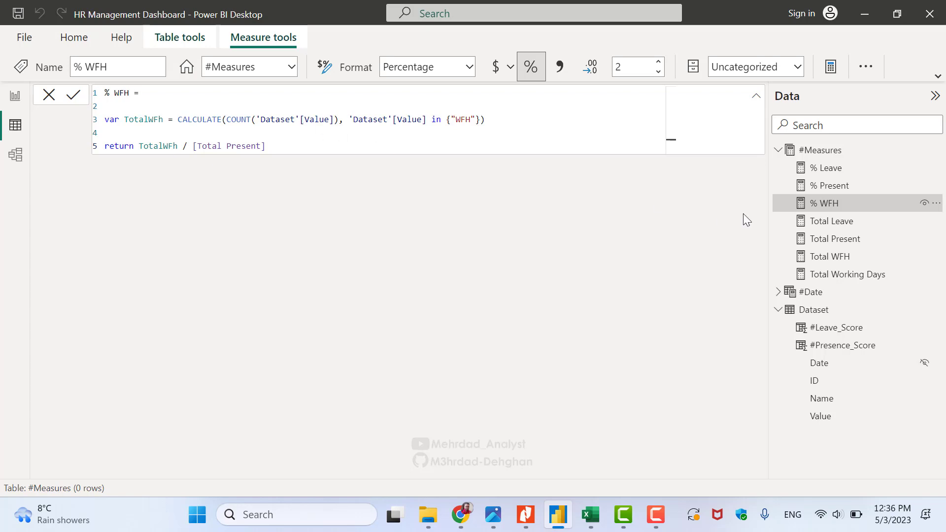
click(831, 189)
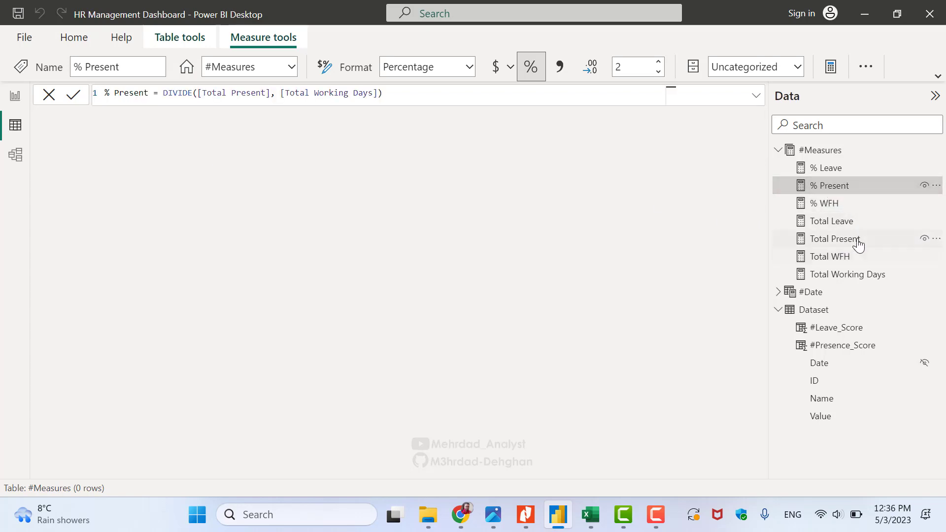
click(828, 172)
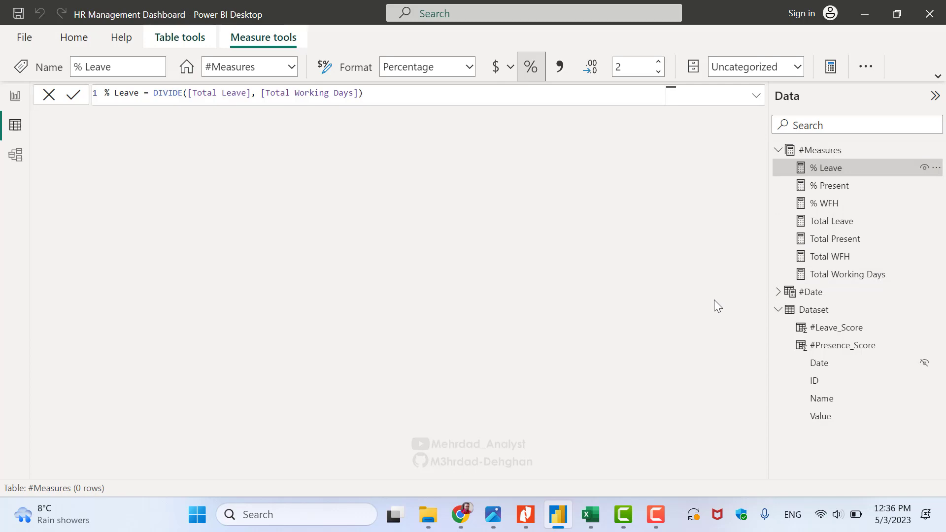
key(alt+Tab)
scroll(724, 299, down, 15)
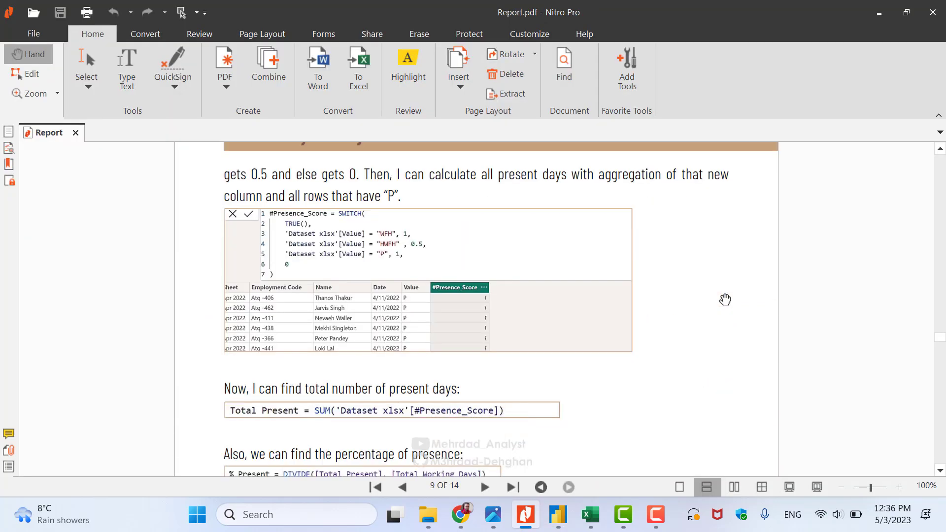
Read the measure formulas and Normalize Date section on pages 9–10 of Report.pdf
scroll(724, 301, down, 3)
scroll(515, 309, up, 6)
scroll(515, 309, down, 3)
scroll(411, 288, down, 3)
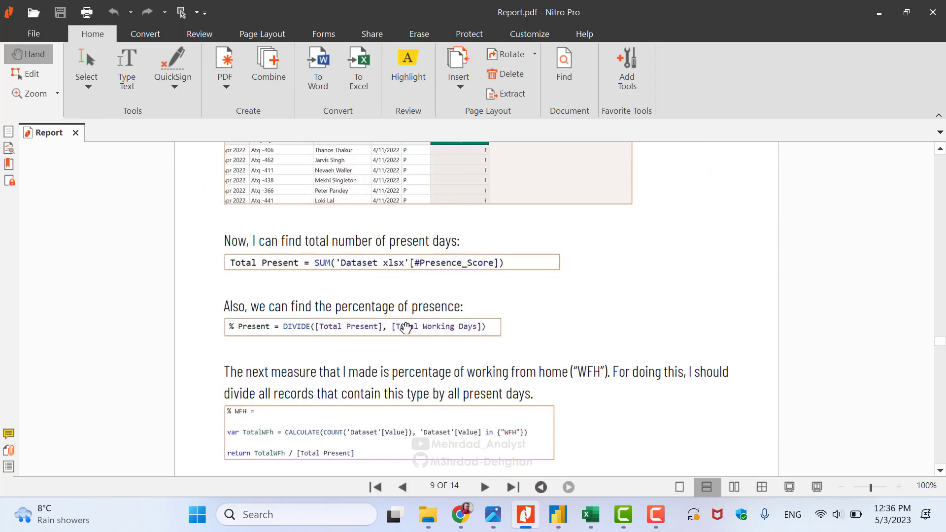
scroll(409, 328, down, 3)
scroll(409, 330, down, 4)
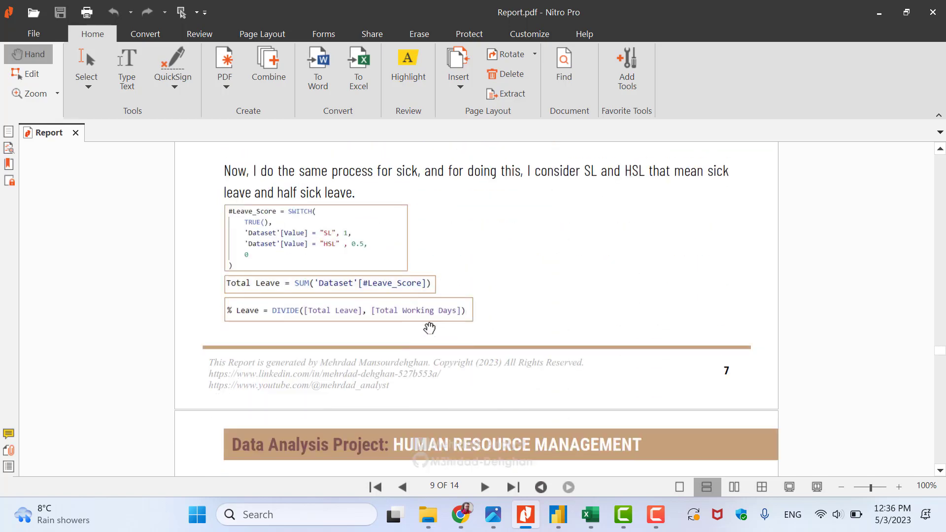
scroll(617, 320, down, 2)
scroll(618, 320, down, 3)
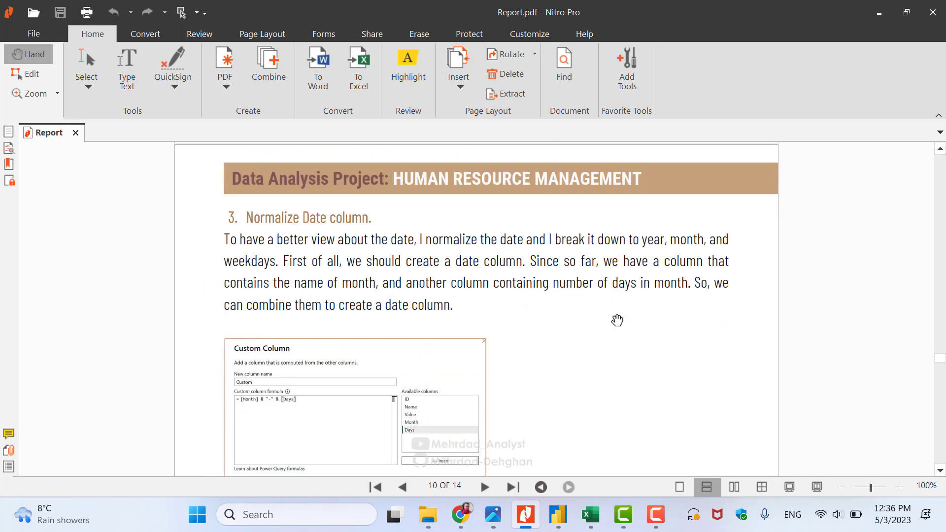
scroll(618, 321, up, 5)
scroll(618, 320, up, 3)
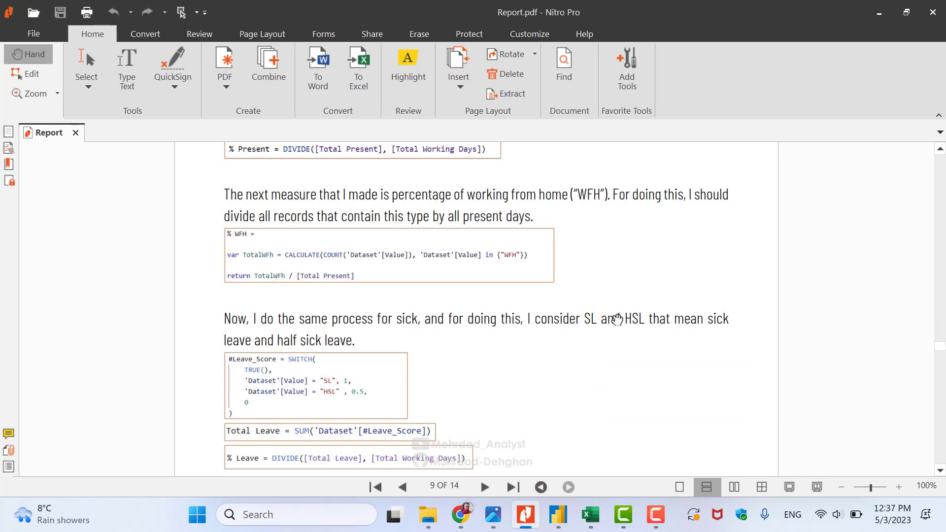
scroll(618, 319, down, 8)
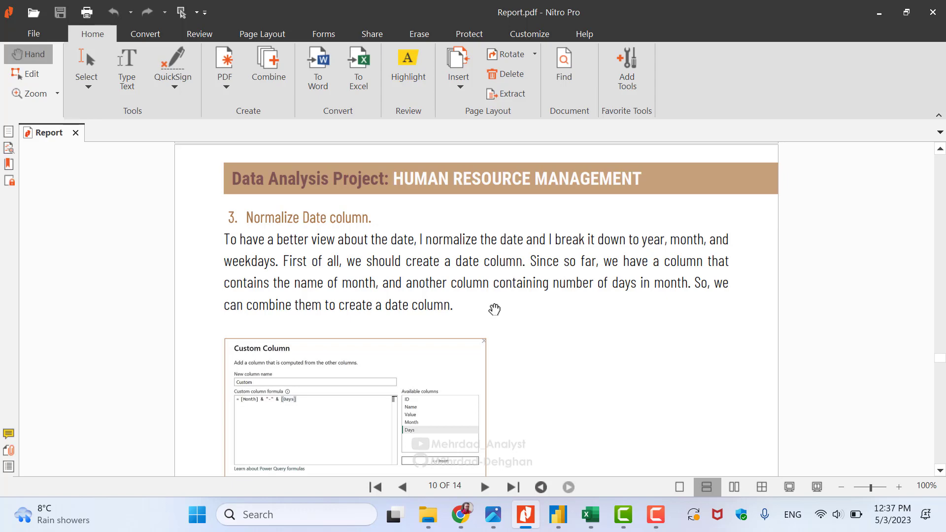
scroll(493, 309, down, 2)
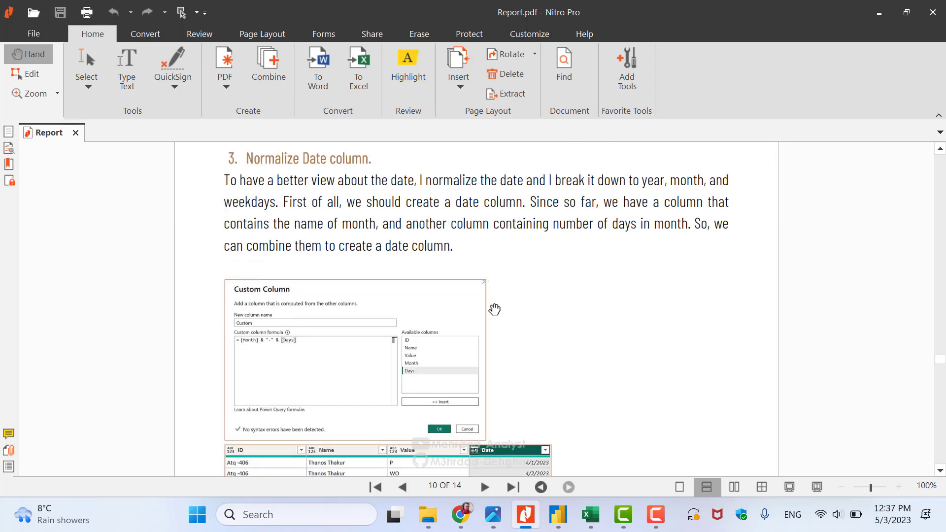
scroll(578, 300, up, 3)
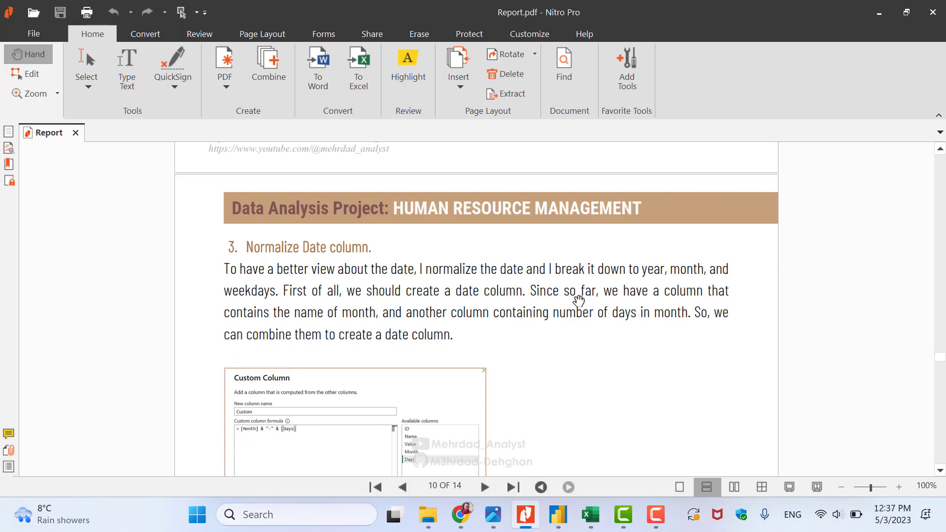
scroll(579, 300, up, 1)
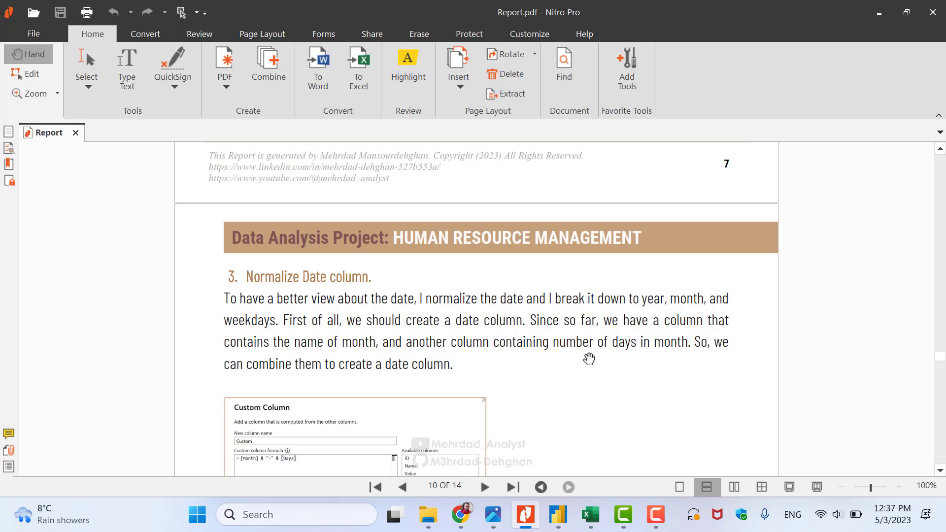
scroll(591, 358, down, 3)
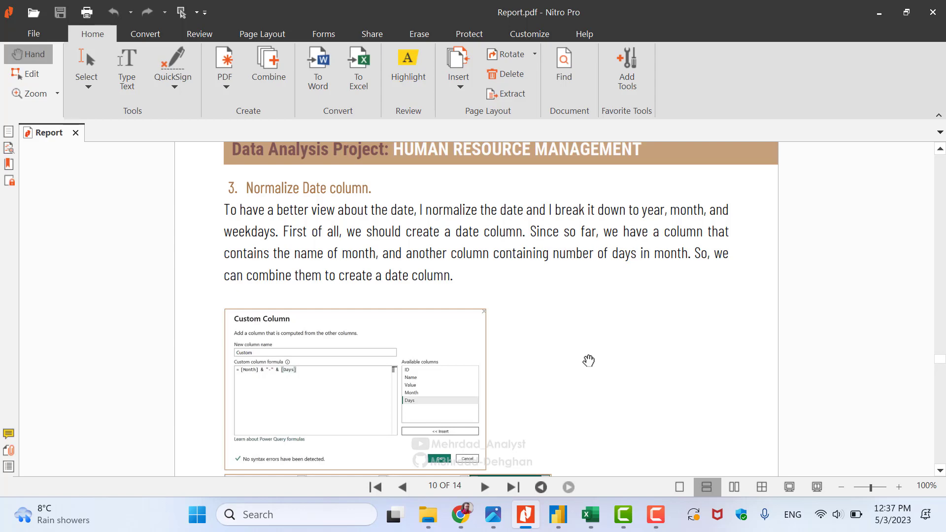
scroll(589, 361, down, 5)
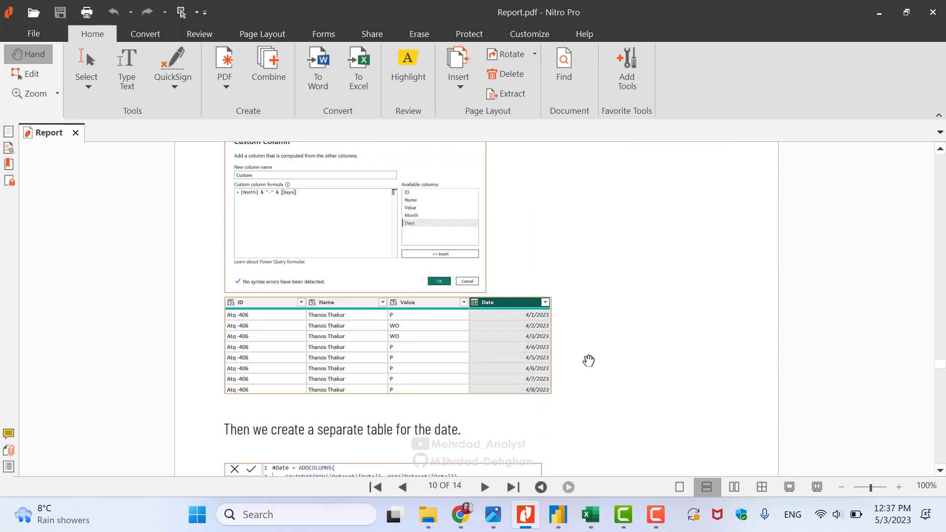
Return to Power BI Desktop and collapse the Dataset field list
scroll(589, 361, up, 2)
scroll(257, 234, up, 1)
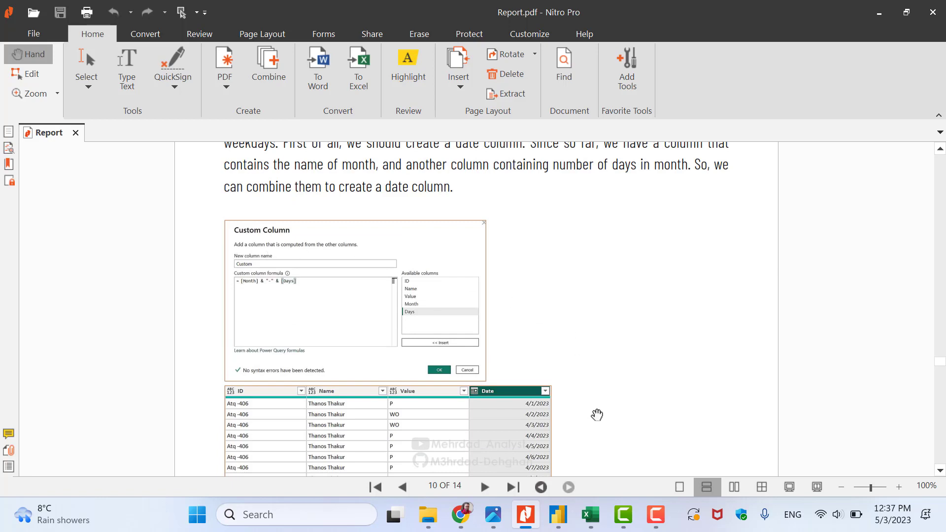
click(558, 515)
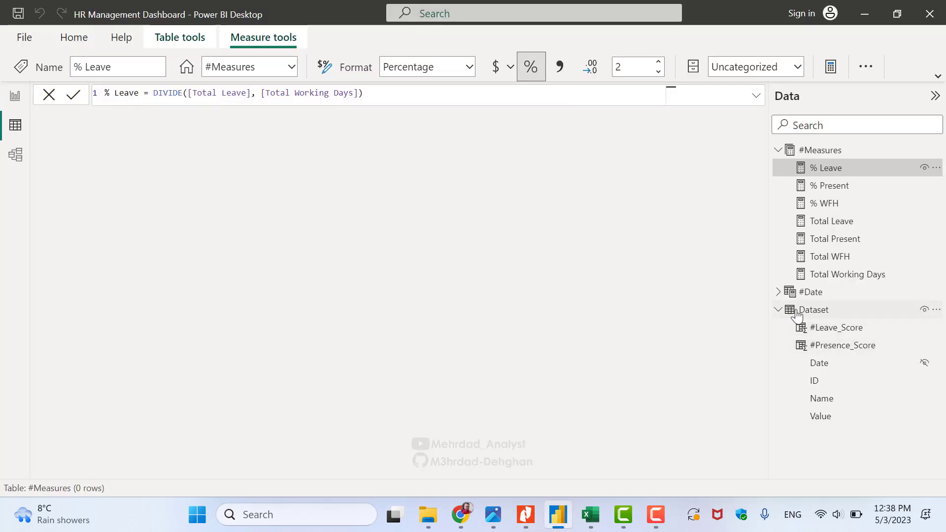
click(779, 310)
Collapse #Measures, highlight MIN('Dataset'[Date]) in the #Date formula, then select Dataset's Date column
click(778, 150)
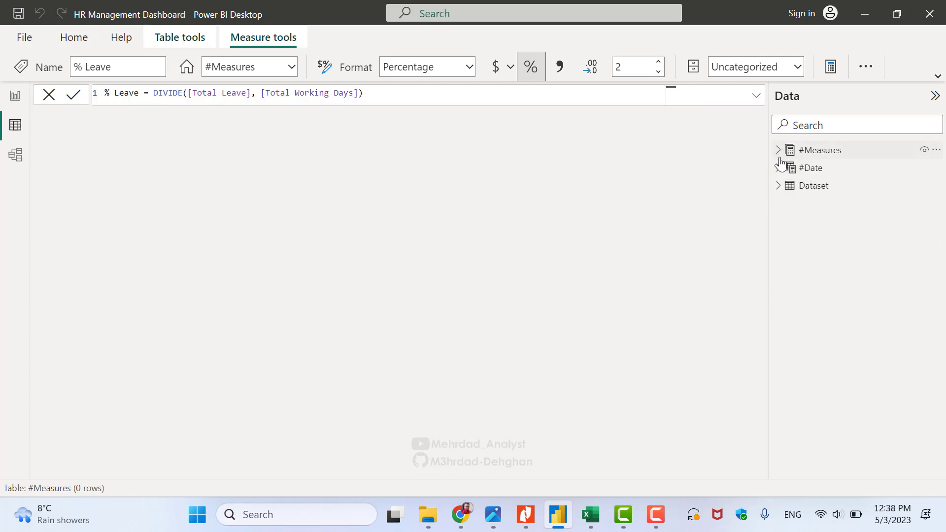
click(778, 168)
click(818, 170)
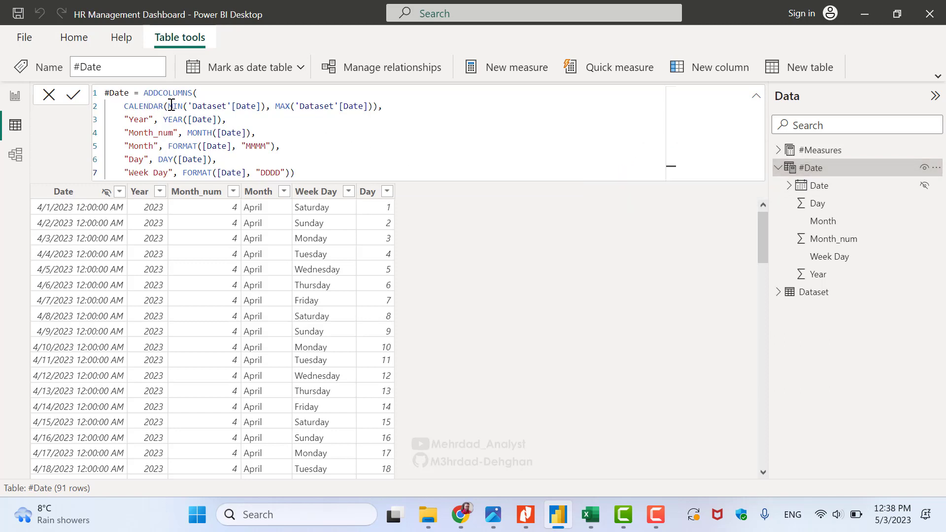
drag(169, 106, 256, 112)
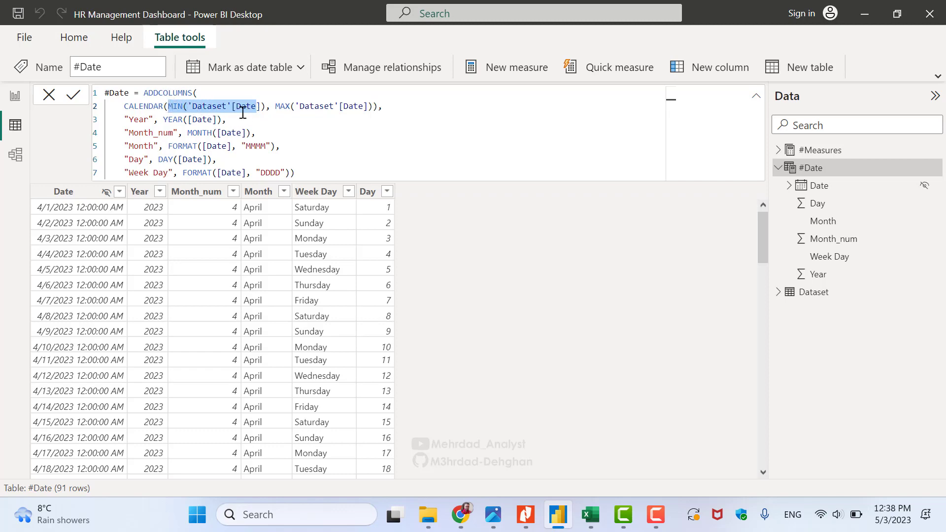
click(809, 292)
click(328, 116)
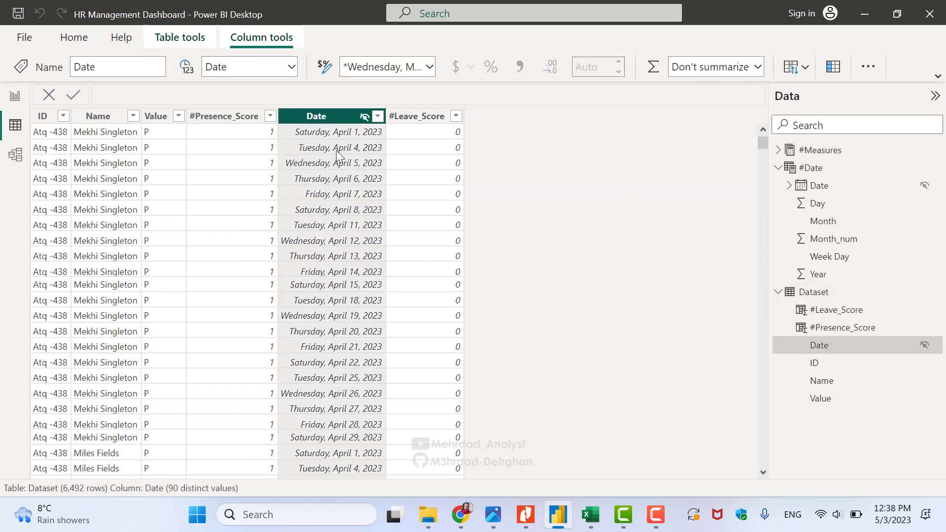
click(590, 515)
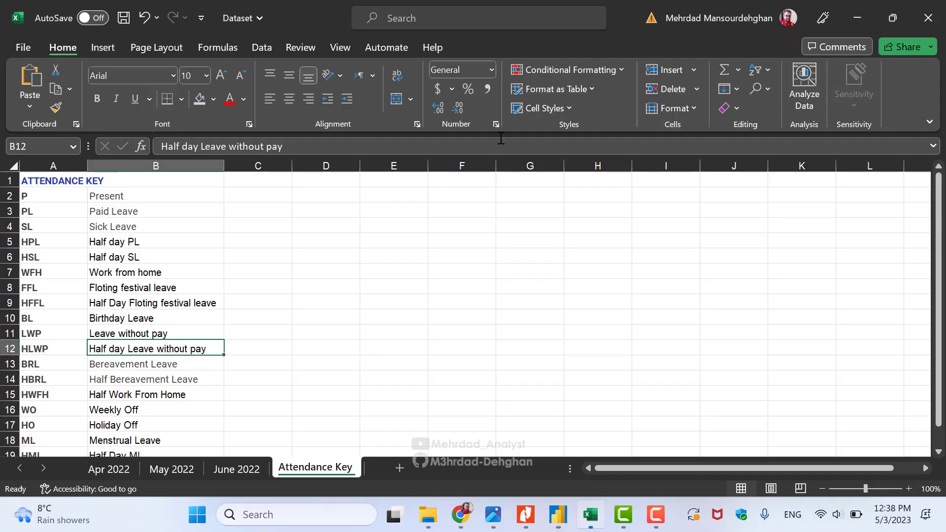
click(171, 467)
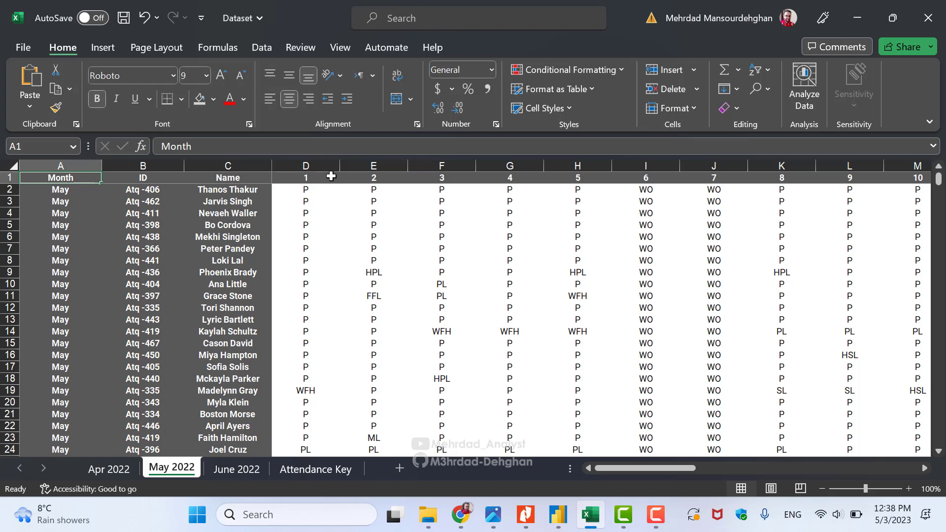
click(558, 515)
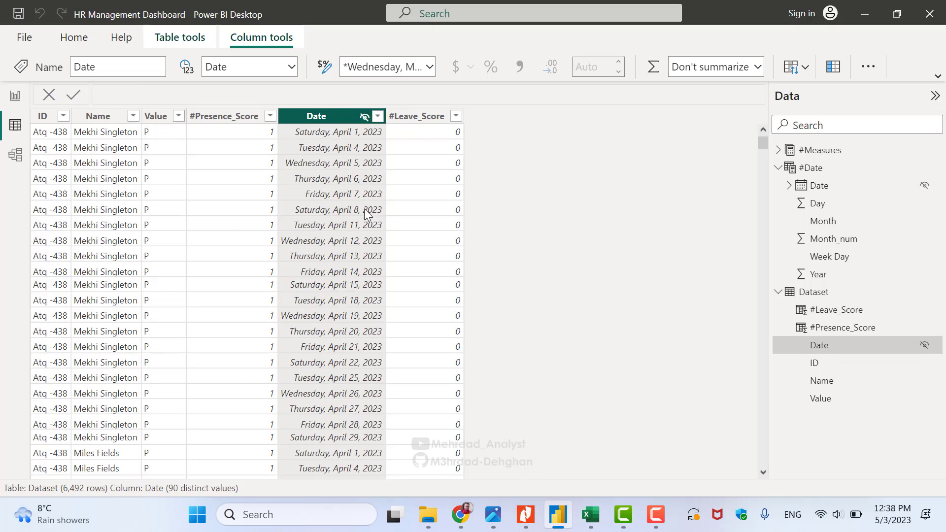
Open #Date and highlight the MIN and MAX Dataset[Date] arguments of its CALENDAR formula
click(813, 173)
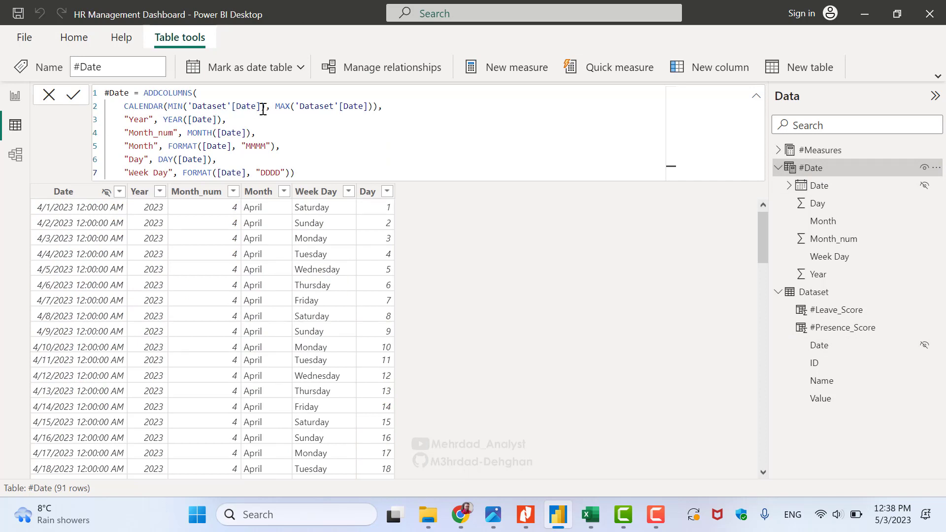
drag(261, 107, 189, 107)
drag(370, 107, 284, 109)
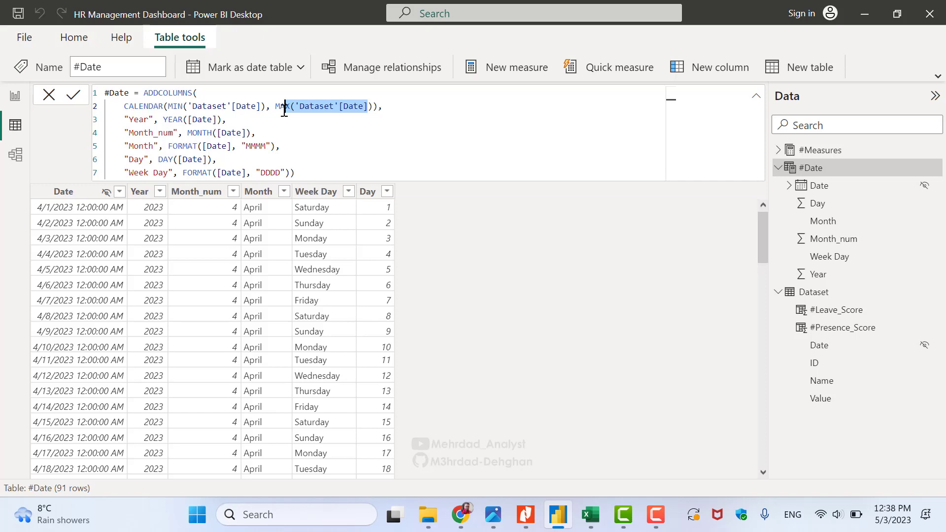
click(333, 107)
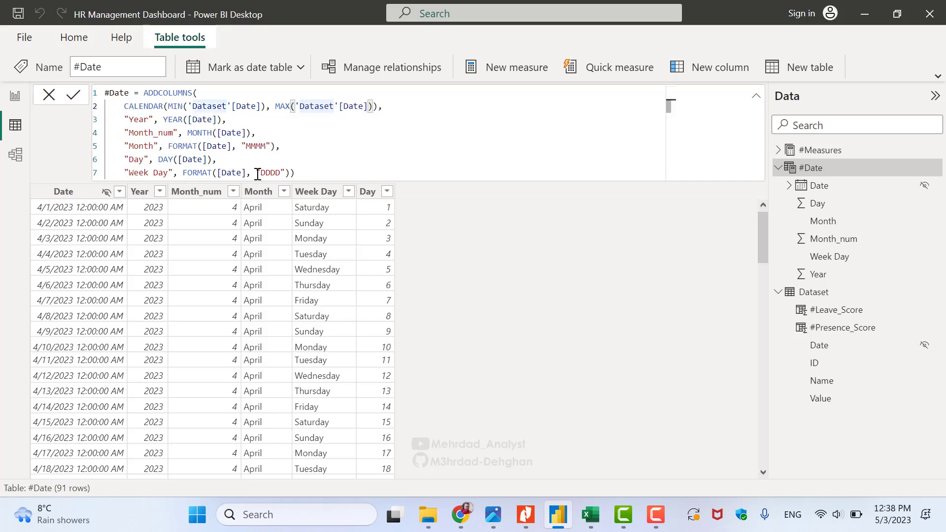
click(57, 212)
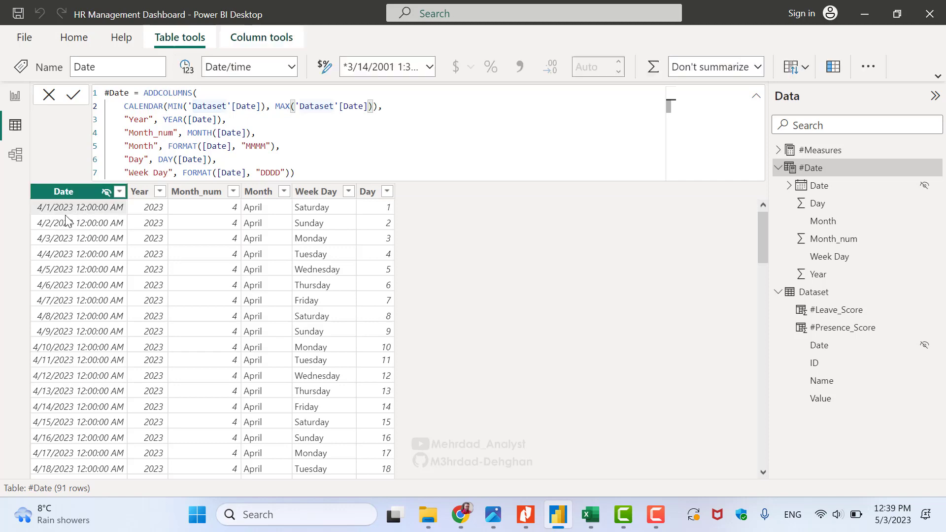
Check the Date column's value list, then match the Year column to its formula line
click(119, 191)
scroll(334, 216, down, 15)
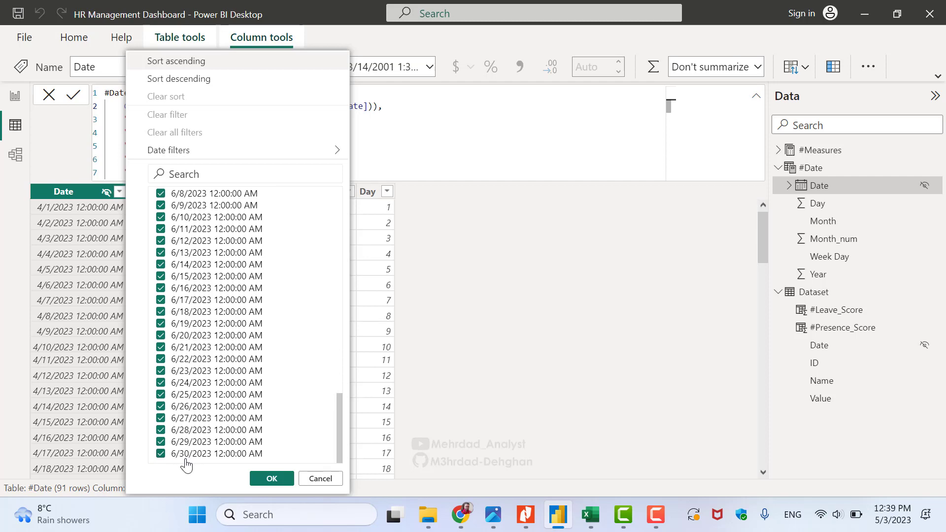
click(321, 479)
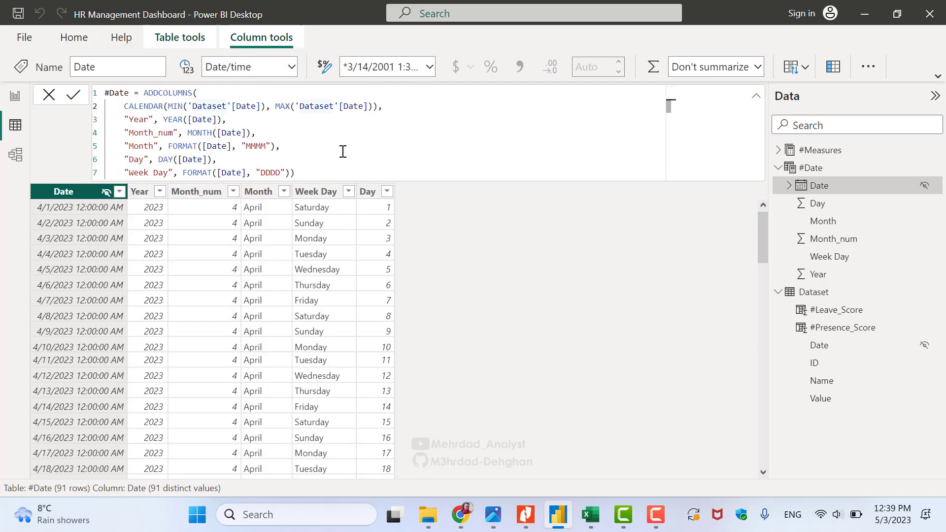
click(140, 194)
drag(139, 119, 217, 120)
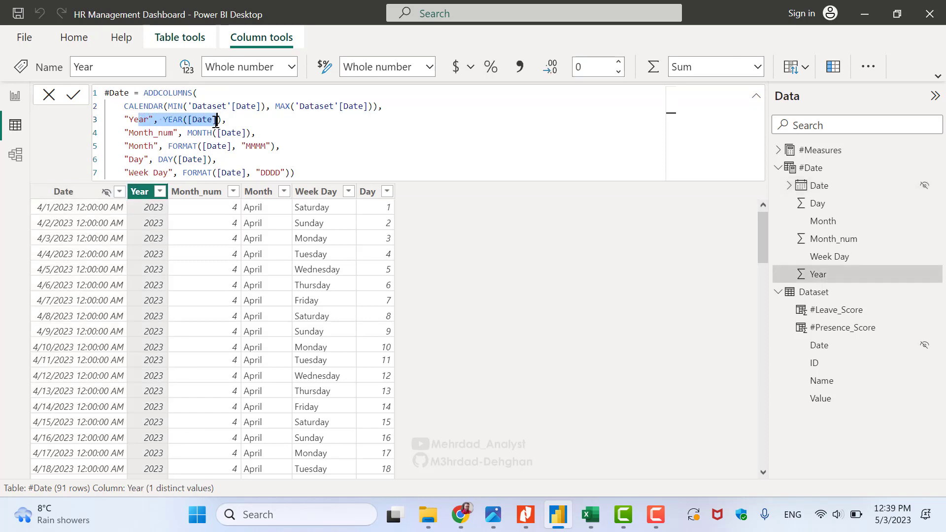
Match Month_num and Month to their DAX lines, noting the MONTH function and MMMM format
click(198, 191)
drag(129, 133, 246, 134)
click(260, 198)
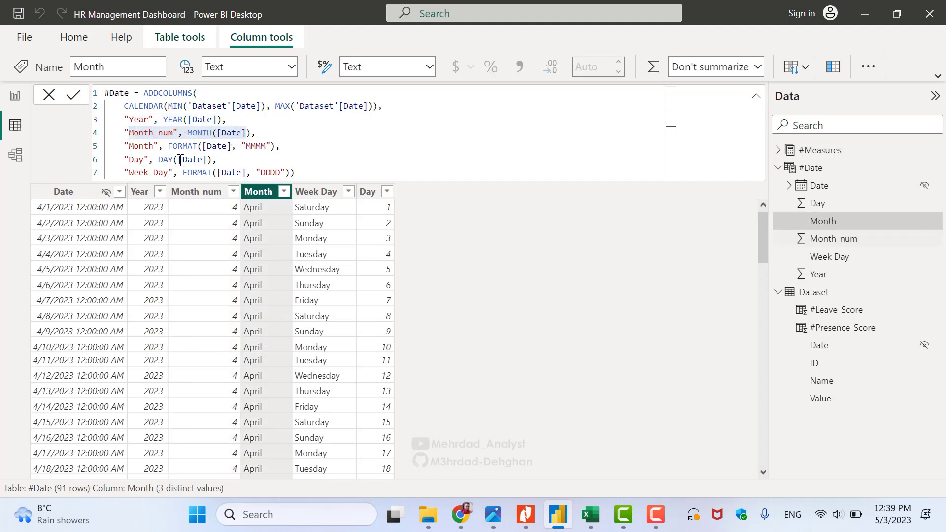
drag(124, 146, 279, 148)
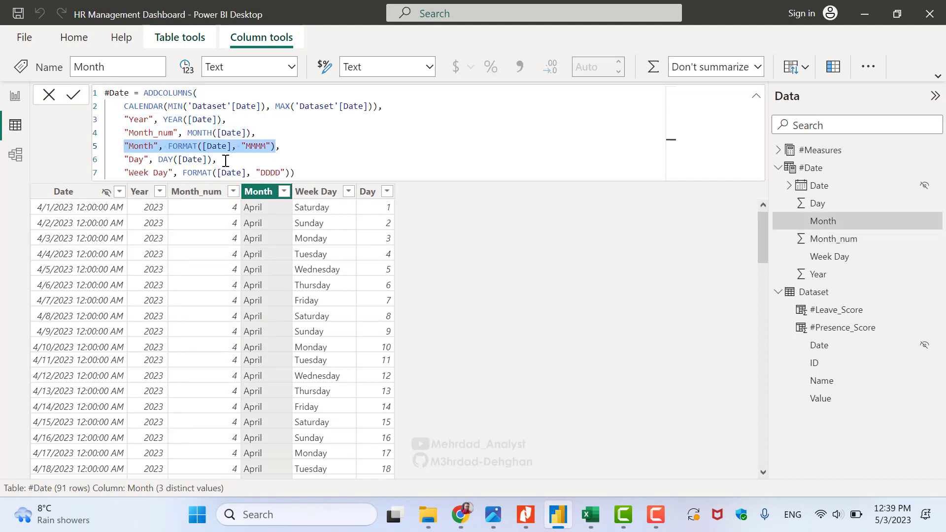
click(206, 133)
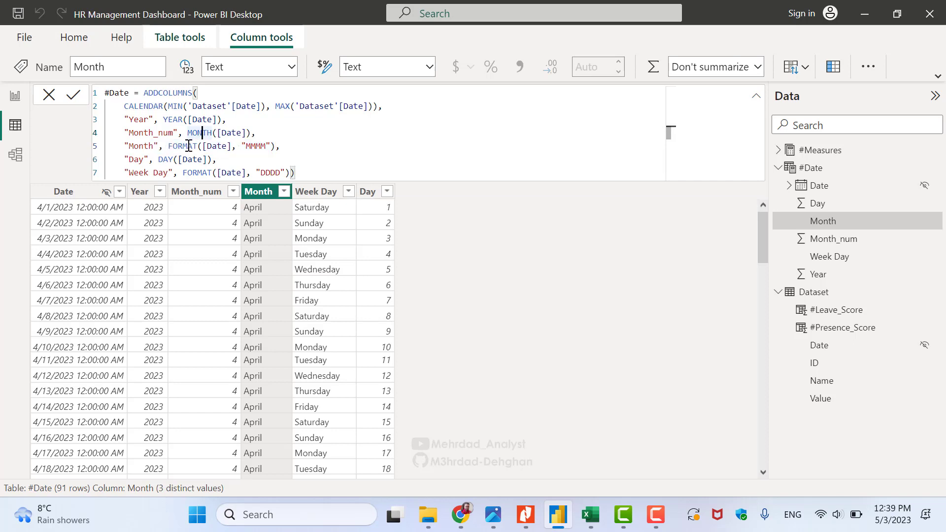
drag(246, 146, 266, 147)
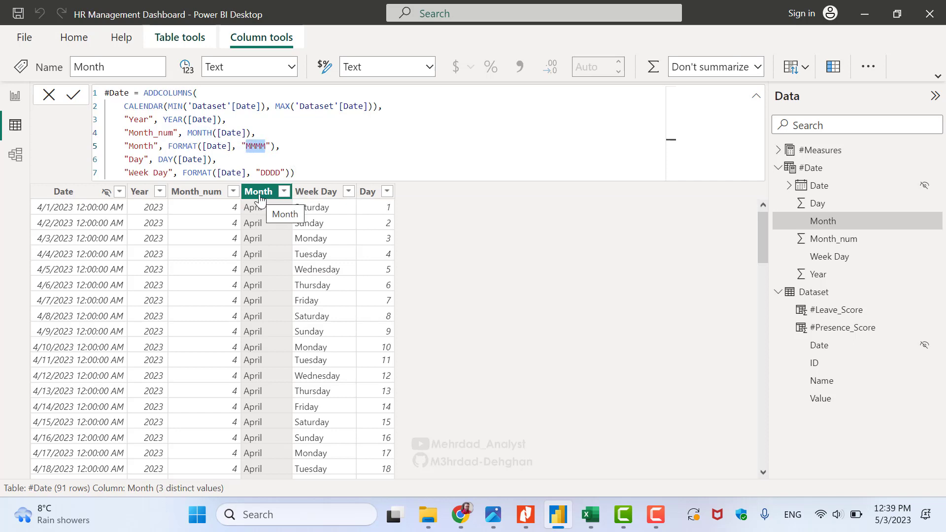
drag(139, 160, 203, 160)
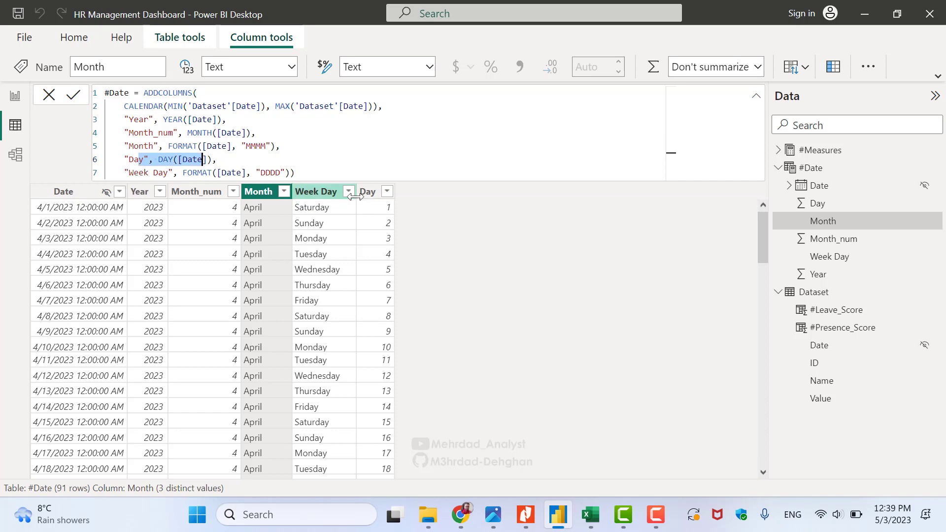
Match the Week Day and Day columns to their formula lines, then switch to Report.pdf
click(325, 192)
click(160, 173)
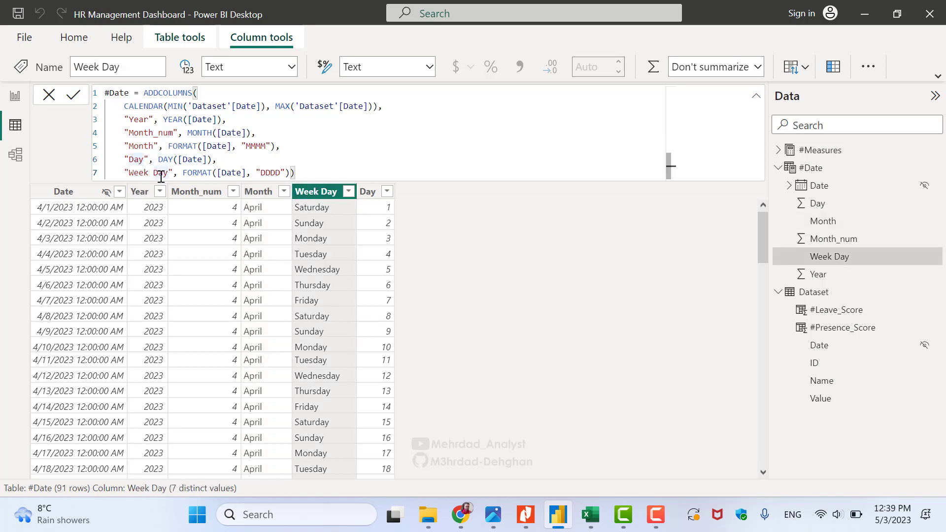
drag(138, 172, 174, 173)
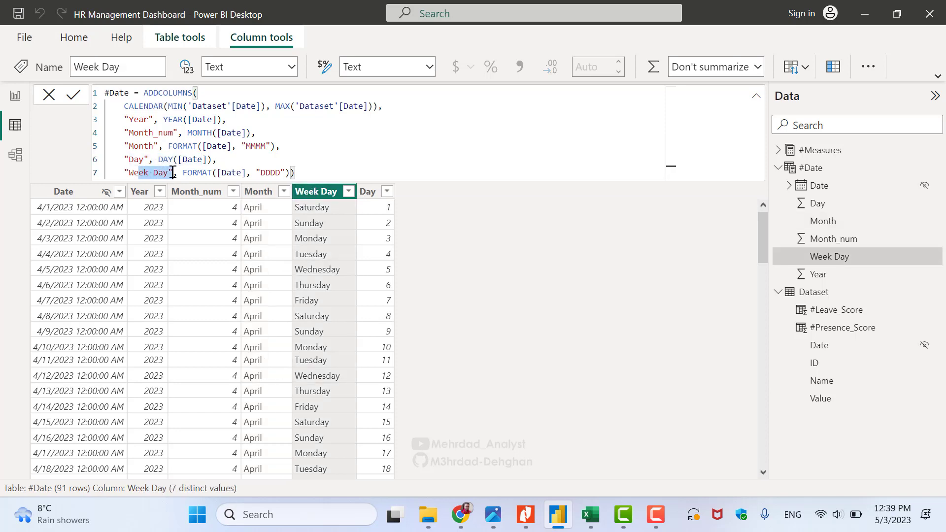
click(367, 192)
click(316, 192)
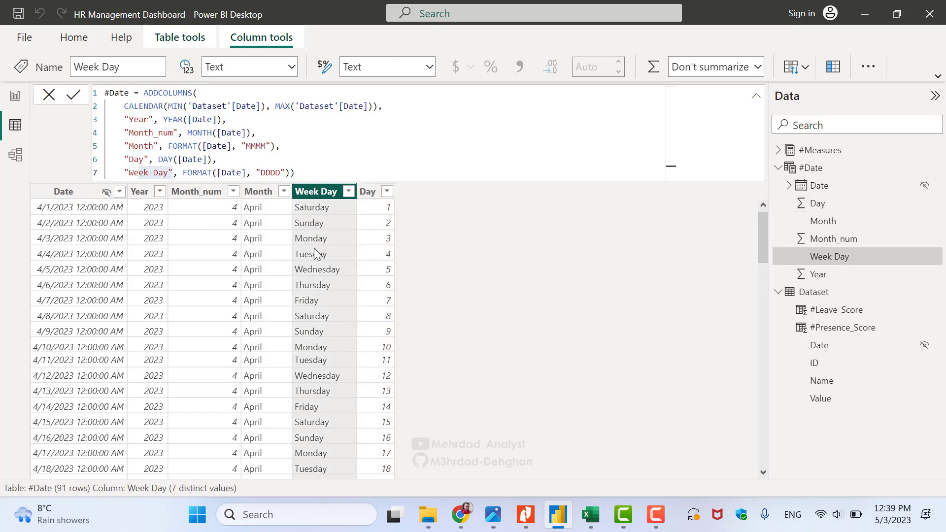
click(305, 166)
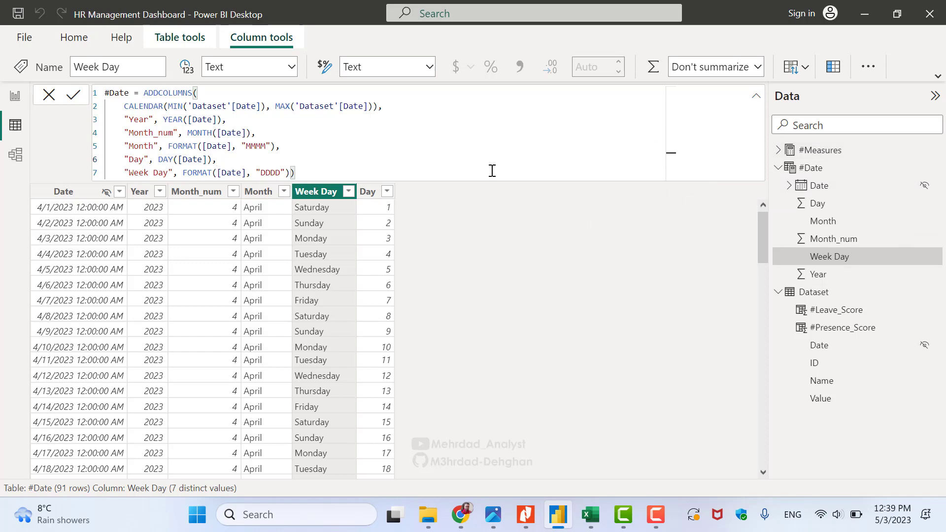
key(alt+Tab)
Scroll Report.pdf to page 11's Dataset–#Date relationship diagram, then return to Power BI
scroll(449, 91, down, 2)
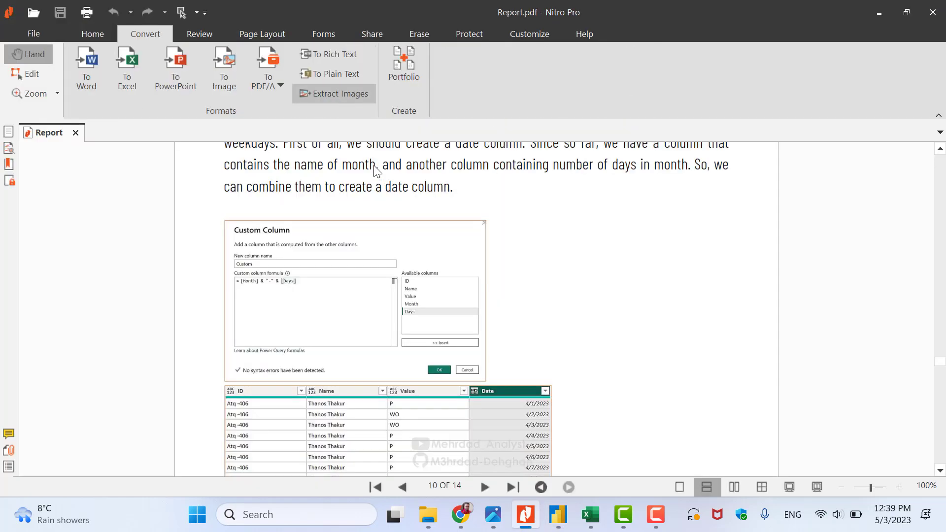
scroll(588, 261, down, 2)
scroll(588, 261, down, 10)
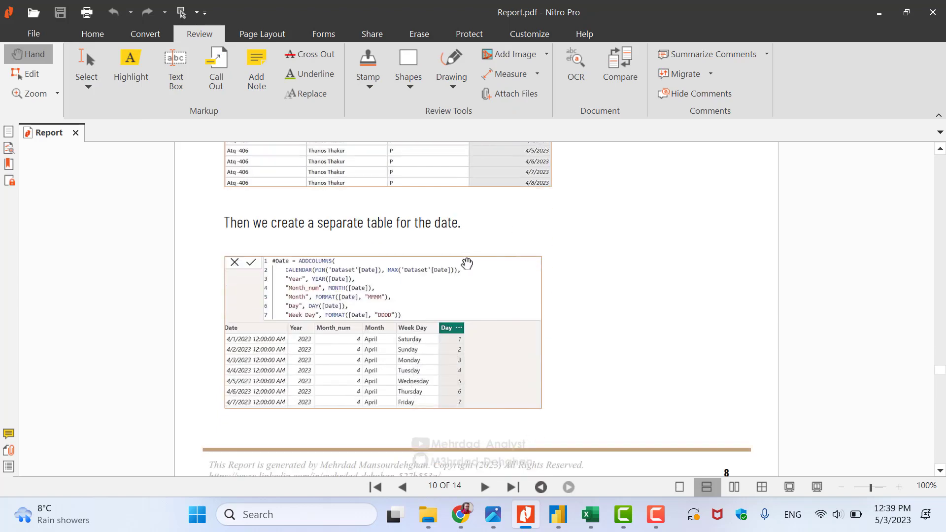
scroll(438, 282, down, 4)
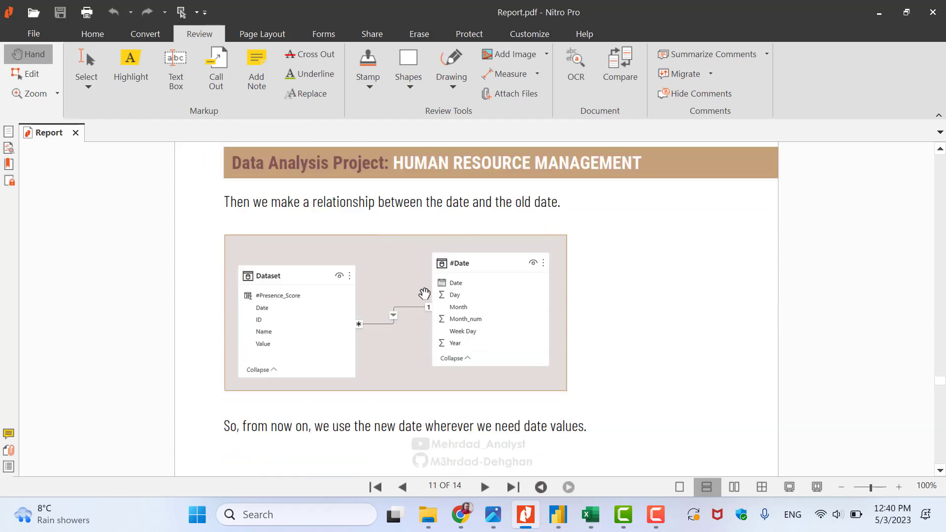
click(558, 515)
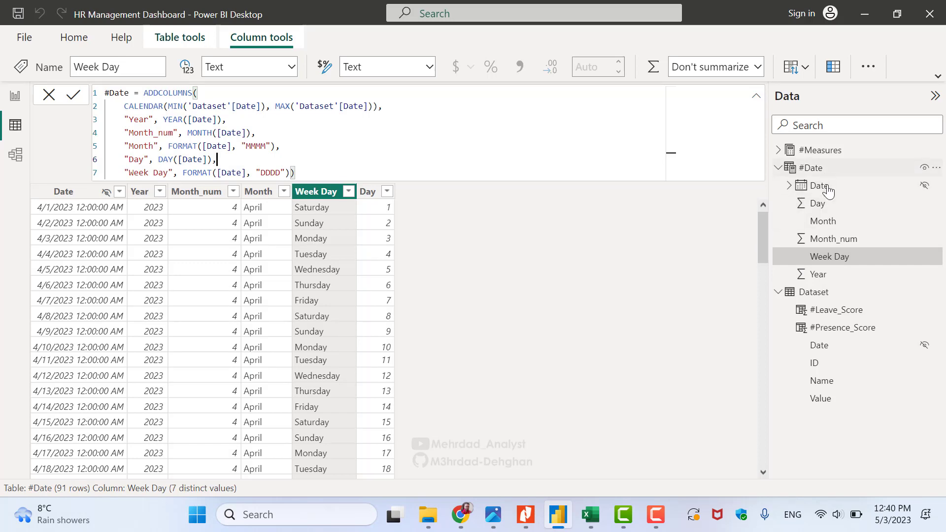
View Dataset's Date column and the #Date table, then open the Model view
click(821, 295)
click(309, 122)
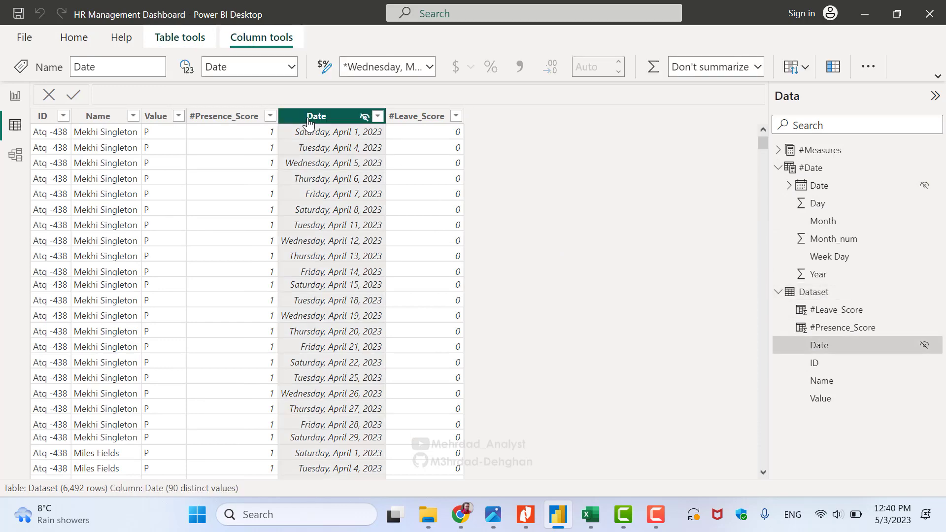
click(840, 169)
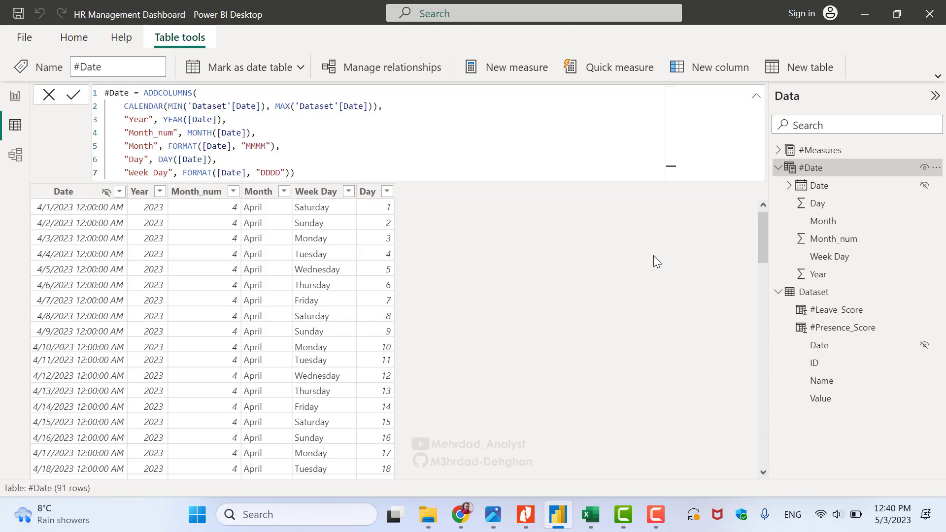
click(15, 156)
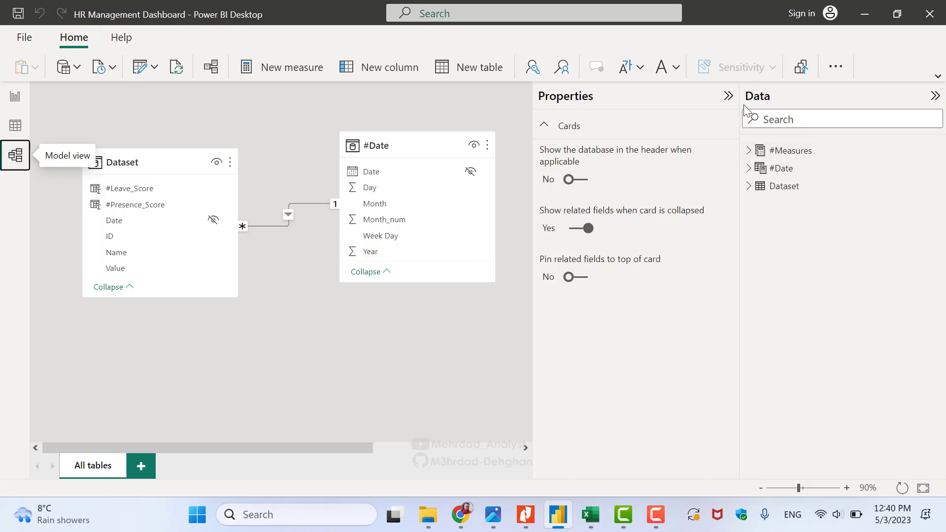
Hide Properties, enlarge #Measures to list all seven measures, and move #Date beside Dataset
click(729, 96)
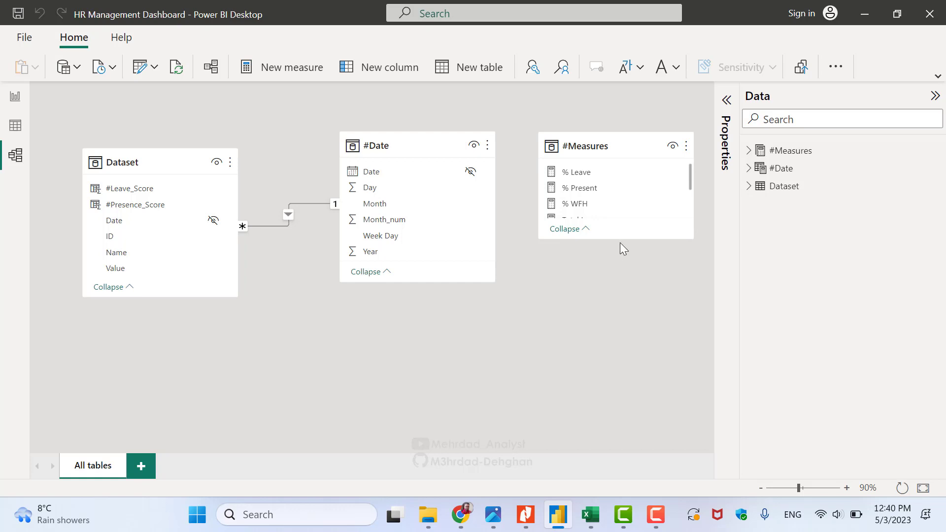
drag(620, 240, 625, 339)
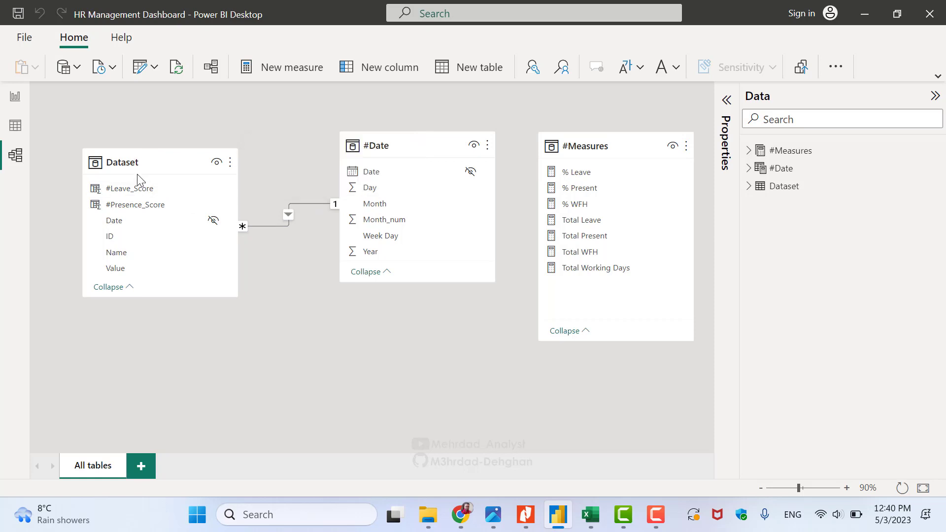
drag(401, 153, 381, 165)
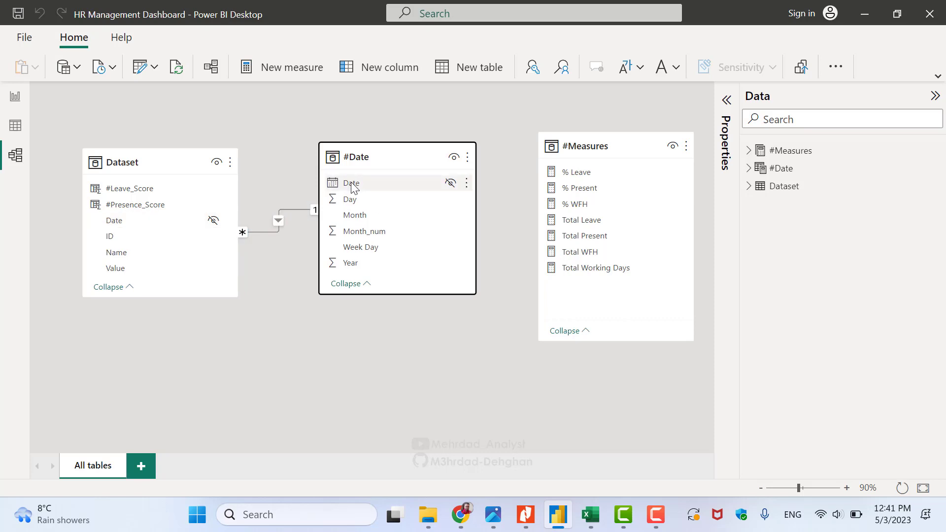
click(173, 222)
Back in Table view, compare Dataset's Date column with the #Date table's formula
click(16, 131)
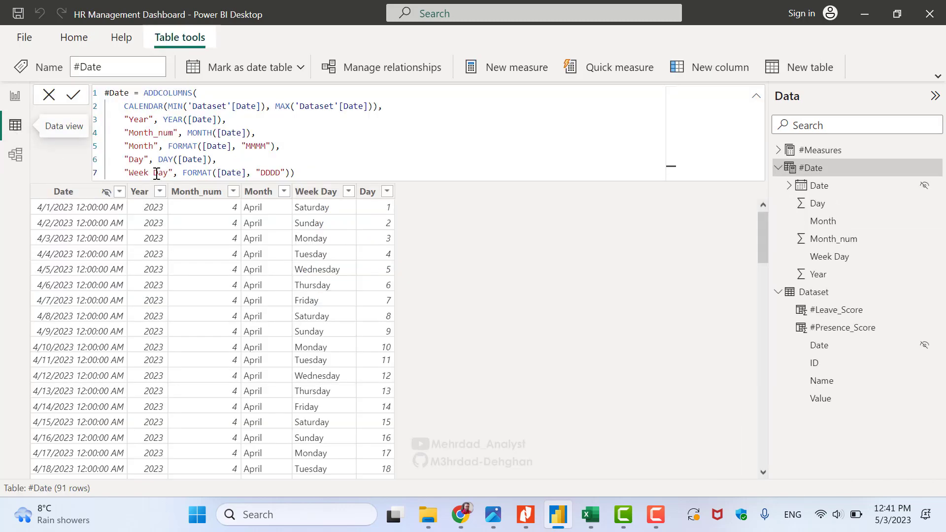
click(829, 295)
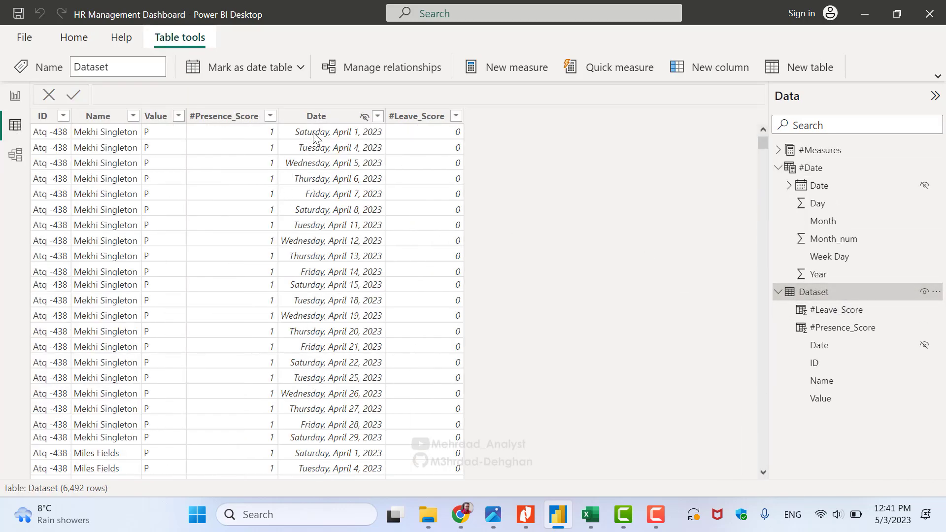
click(313, 119)
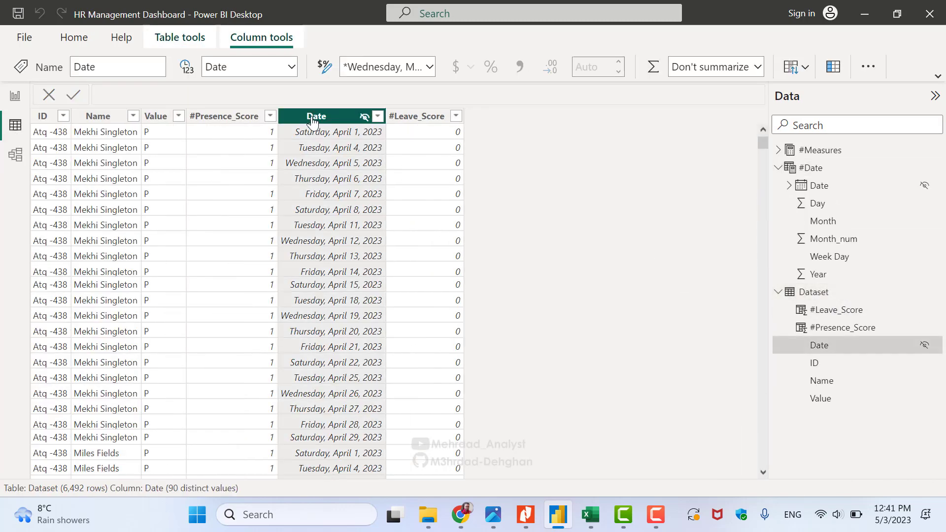
click(811, 170)
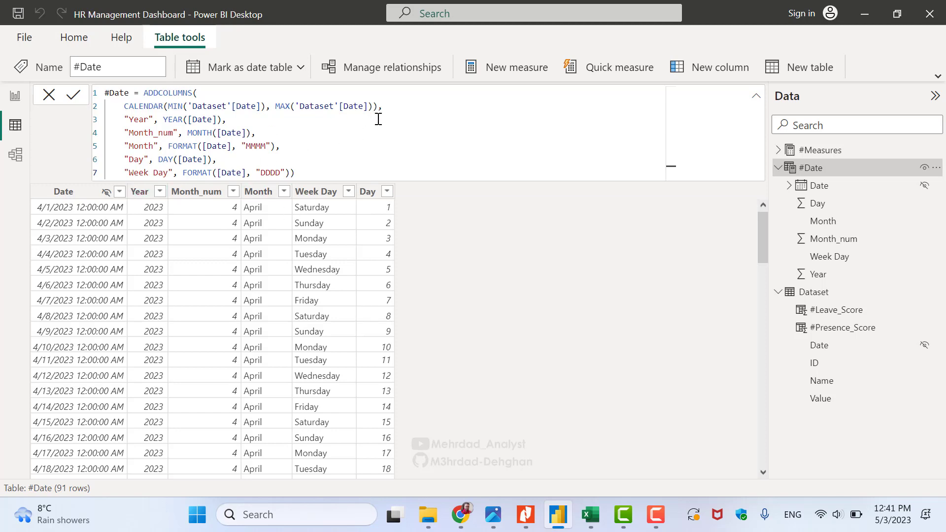
Review #Date's Day, Week Day, Month, Month_num and Year columns against Dataset's Date
click(371, 192)
click(326, 192)
click(258, 193)
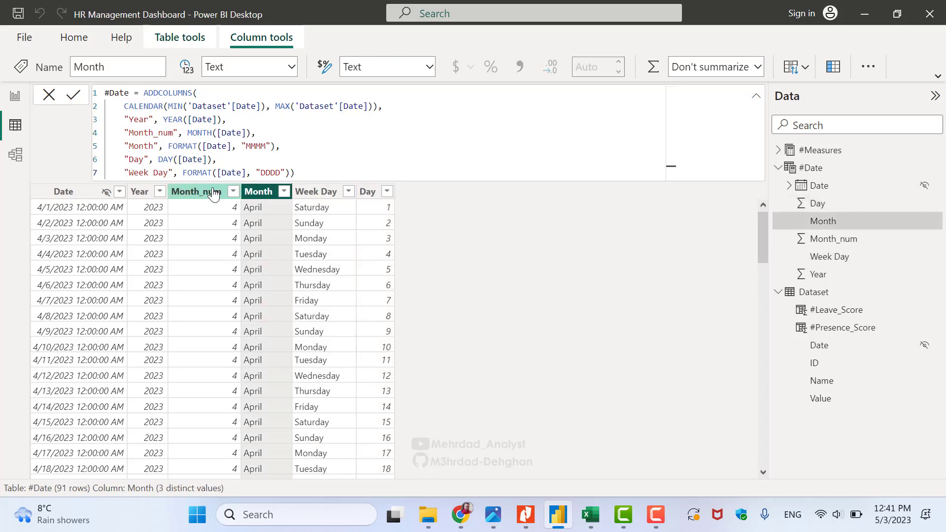
click(169, 191)
click(140, 192)
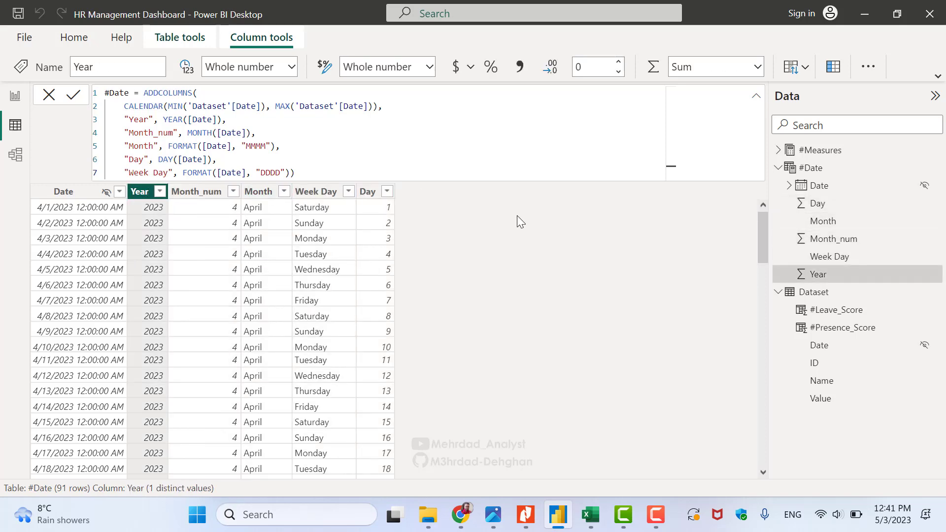
click(823, 295)
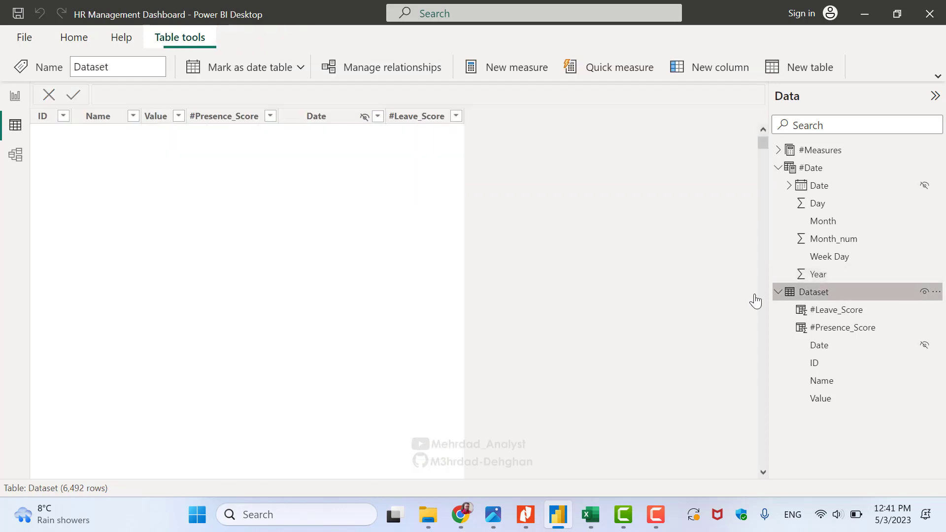
click(330, 120)
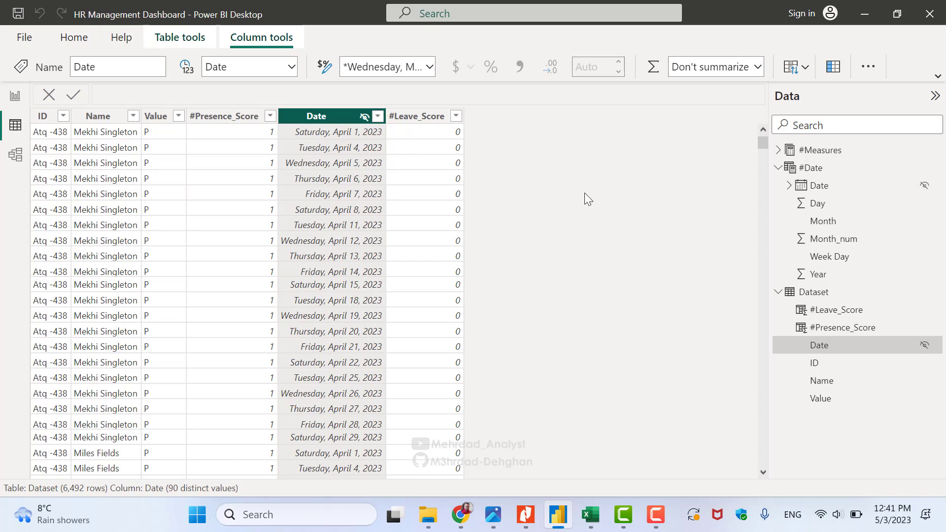
click(821, 169)
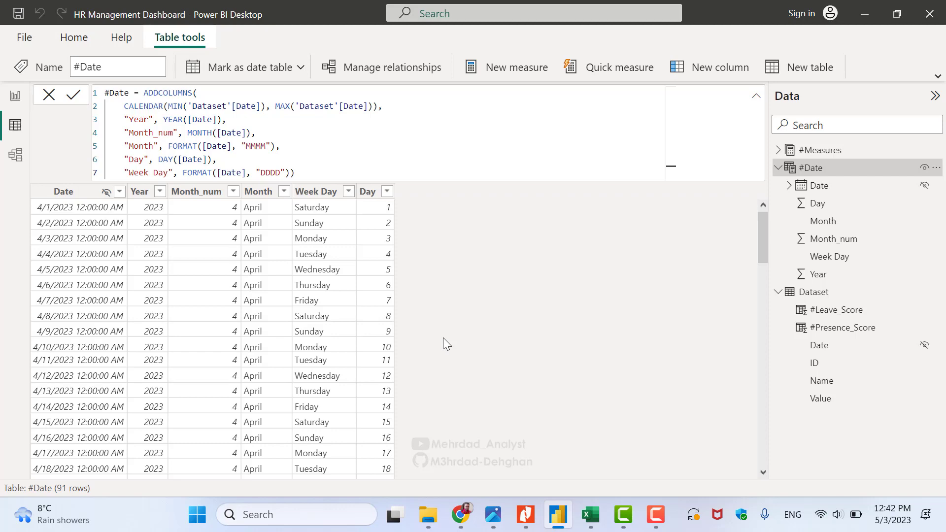
Read the HR team's requirements on pages 3–4 of Report.pdf, then return to Power BI
key(alt+Tab)
scroll(452, 351, down, 10)
scroll(452, 350, down, 2)
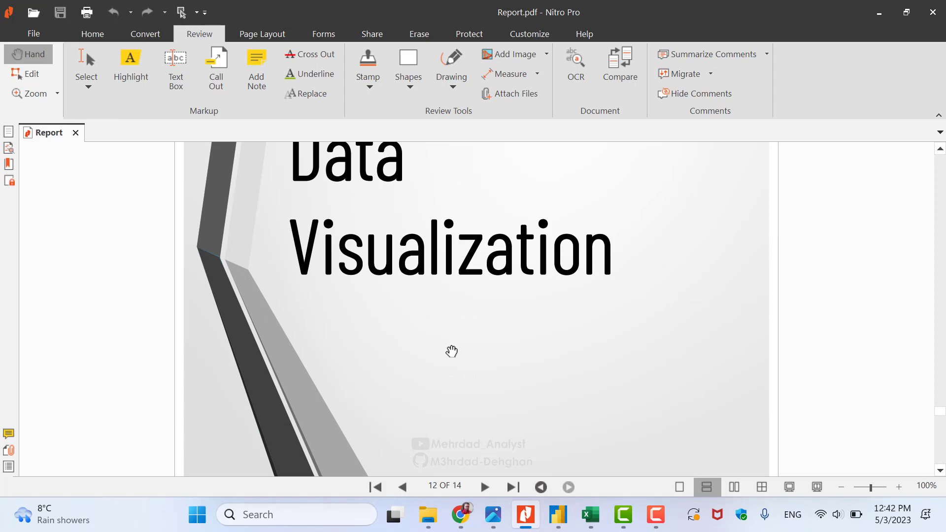
scroll(451, 351, down, 6)
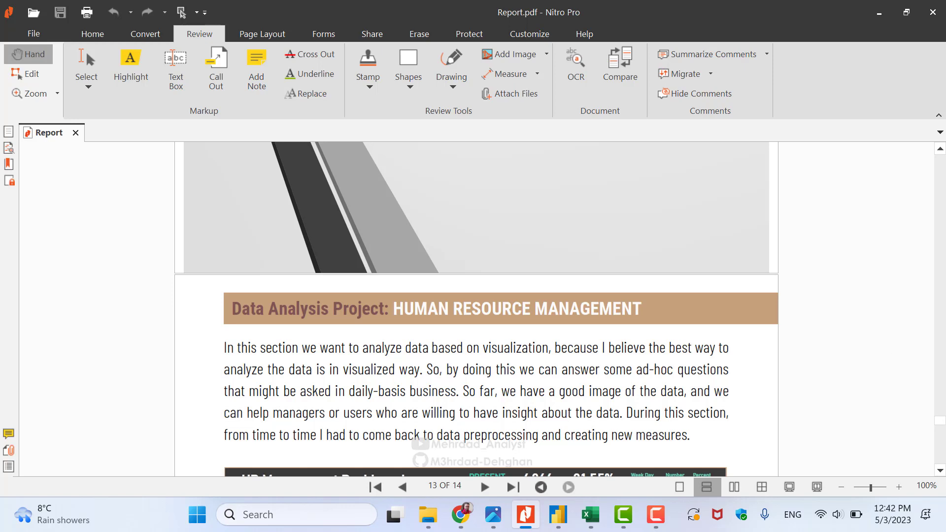
drag(941, 423, 935, 221)
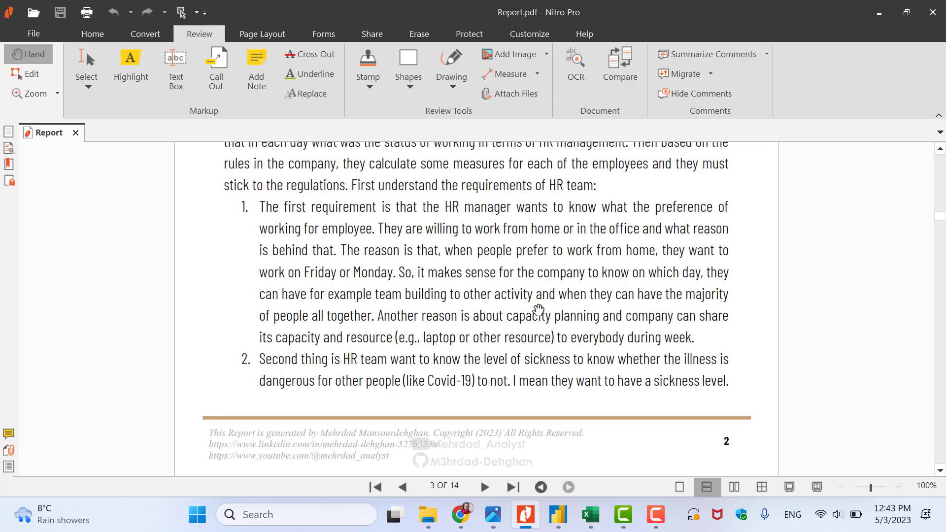
scroll(539, 310, down, 5)
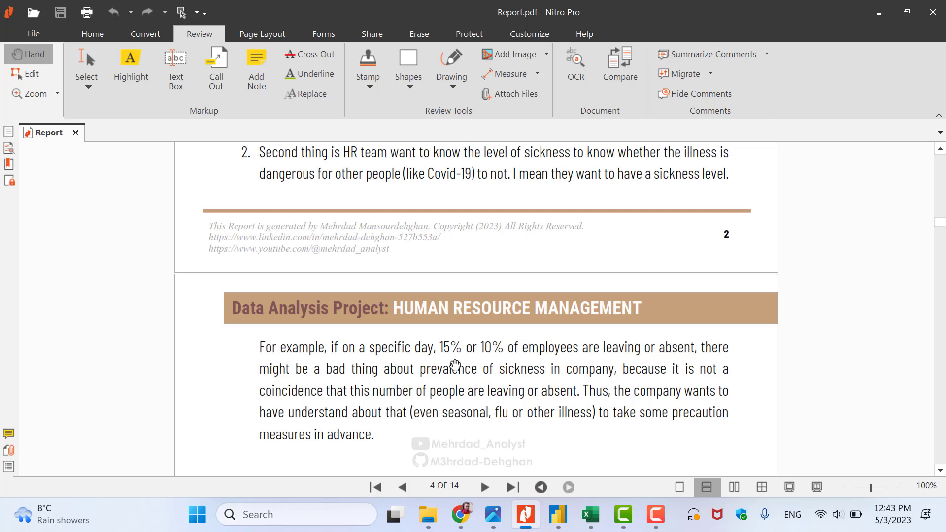
key(alt+Tab)
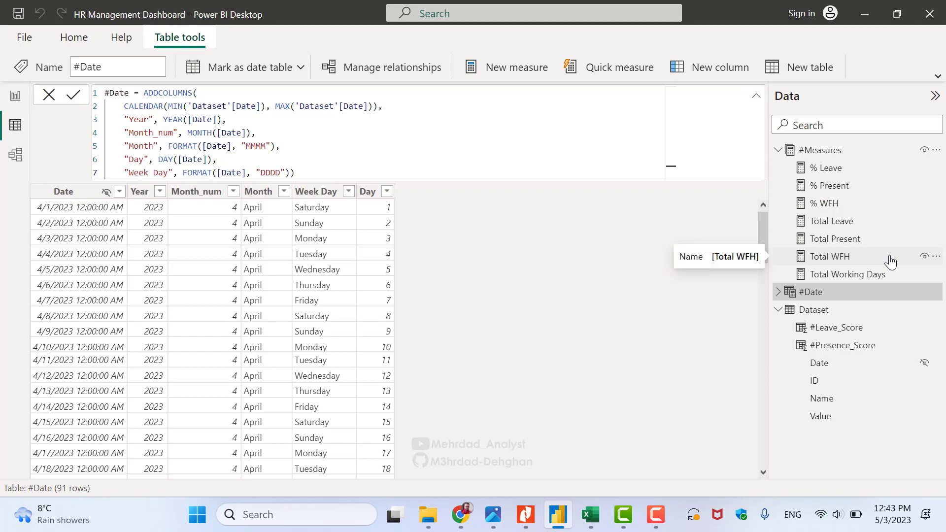
Bring Report.pdf in Nitro Pro back to the front on page 4
click(525, 515)
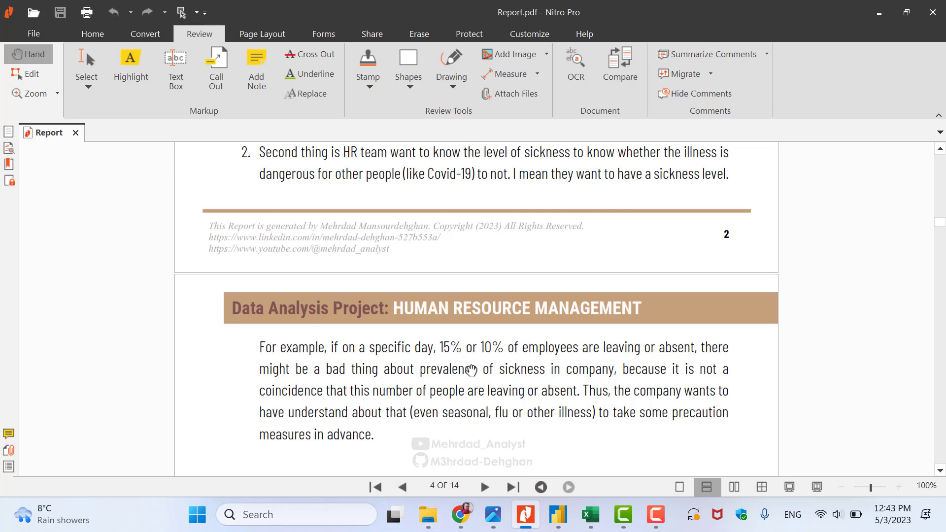
Review the end of page 2 and start of page 4 in Report.pdf, then return to Power BI Desktop
scroll(369, 267, up, 1)
scroll(368, 267, up, 1)
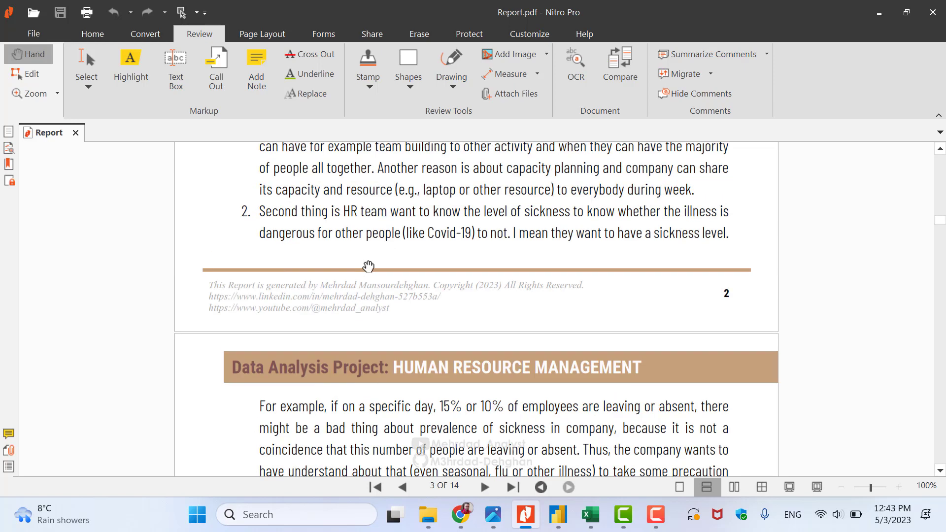
scroll(528, 296, down, 2)
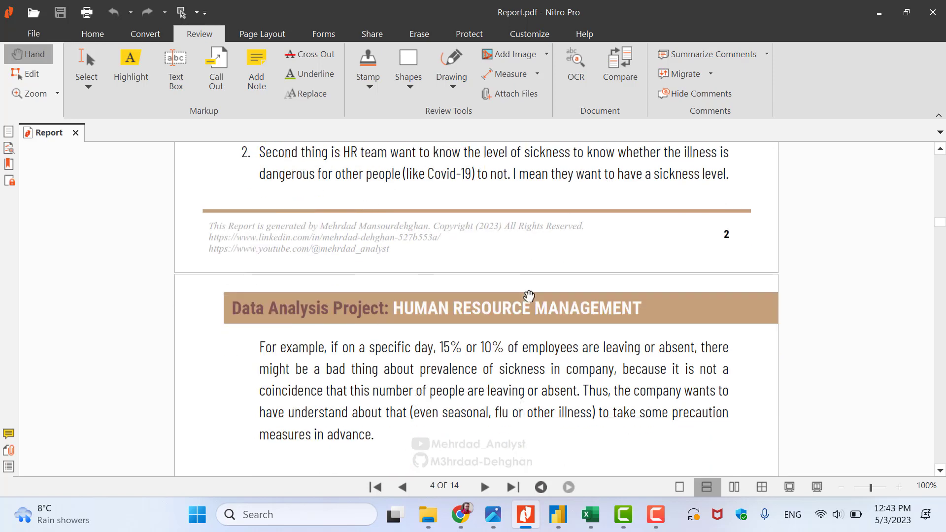
click(558, 514)
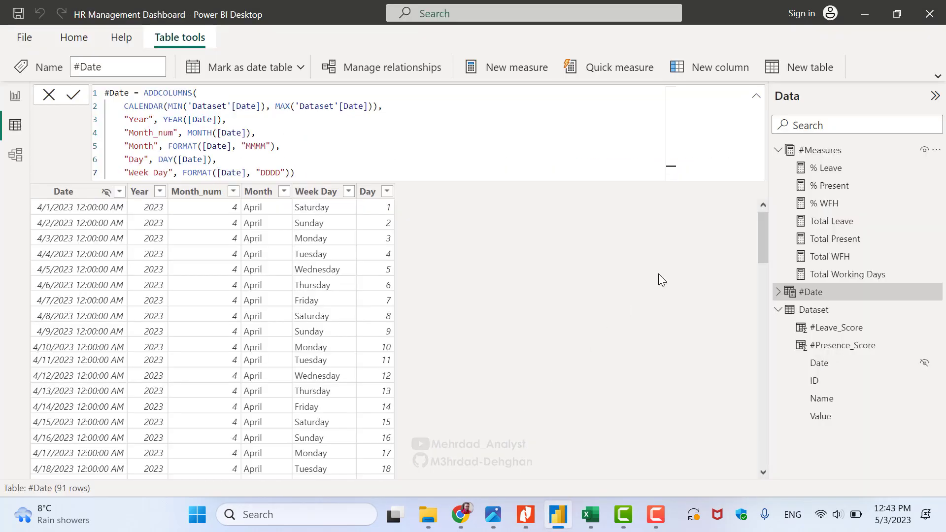
Collapse the #Date formula bar and the #Measures and Dataset field lists, then show the HR Management Dashboard page
click(756, 96)
click(783, 155)
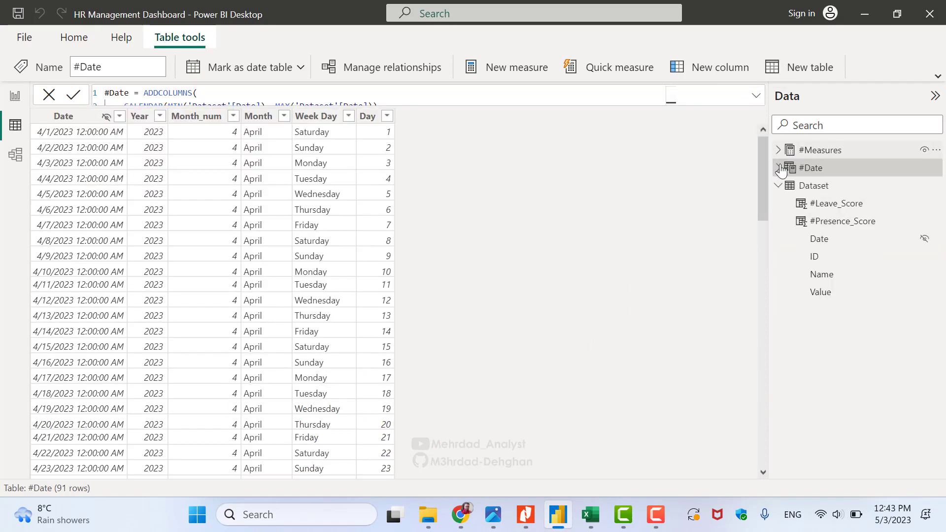
click(779, 186)
click(14, 96)
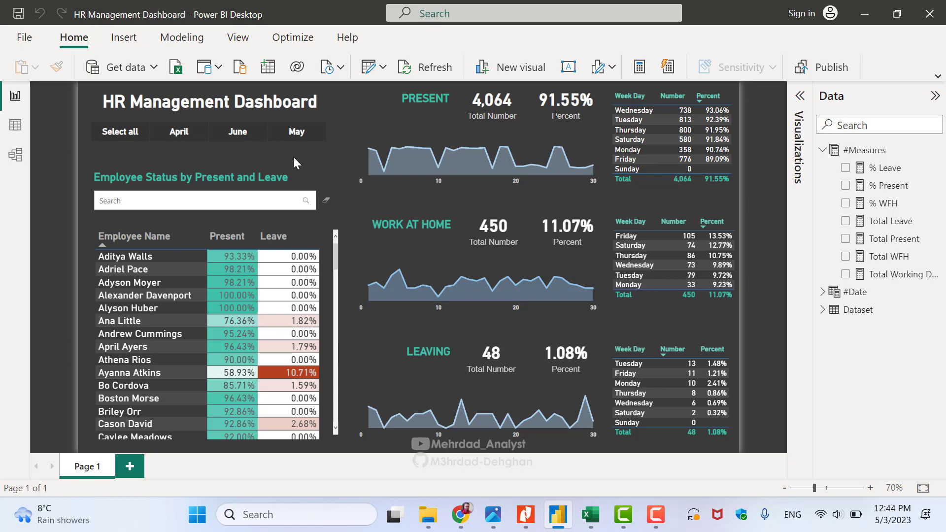
click(228, 198)
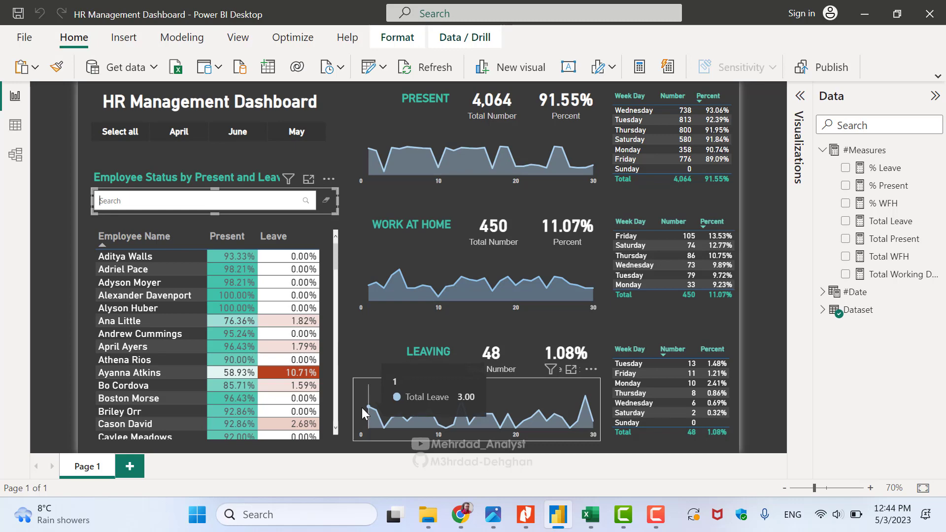
scroll(223, 333, down, 4)
scroll(223, 333, down, 10)
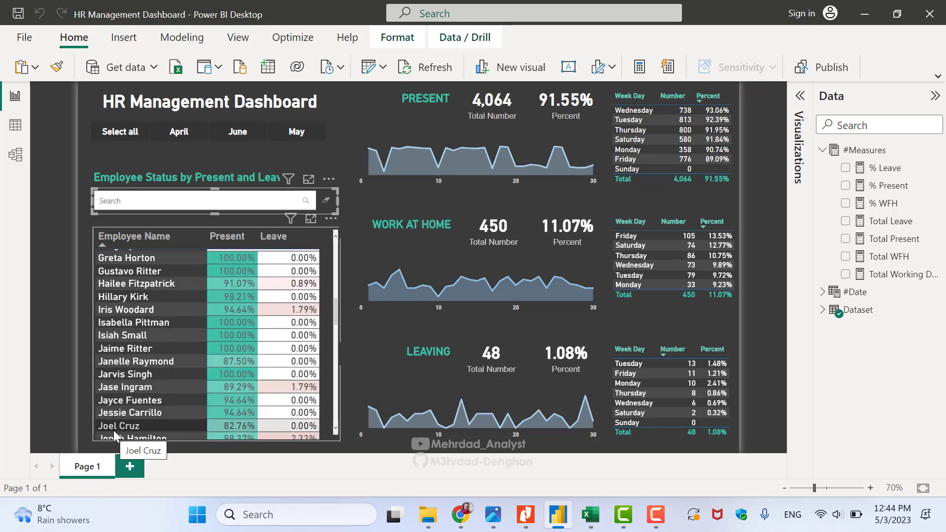
scroll(177, 324, up, 14)
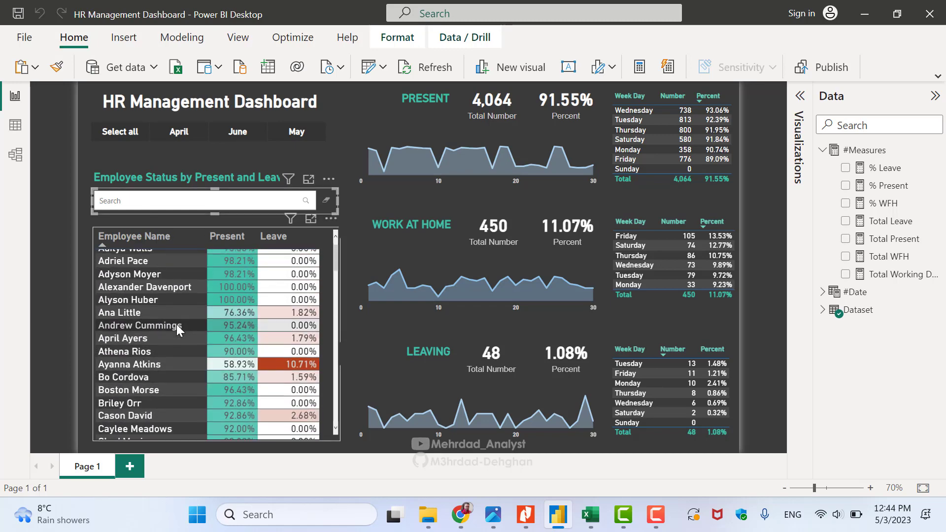
click(141, 203)
text(Joel)
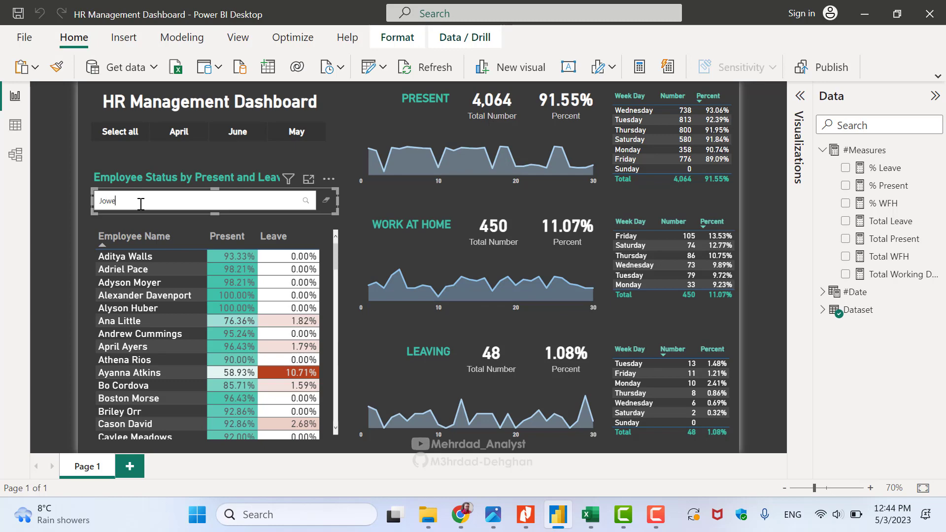
key(Return)
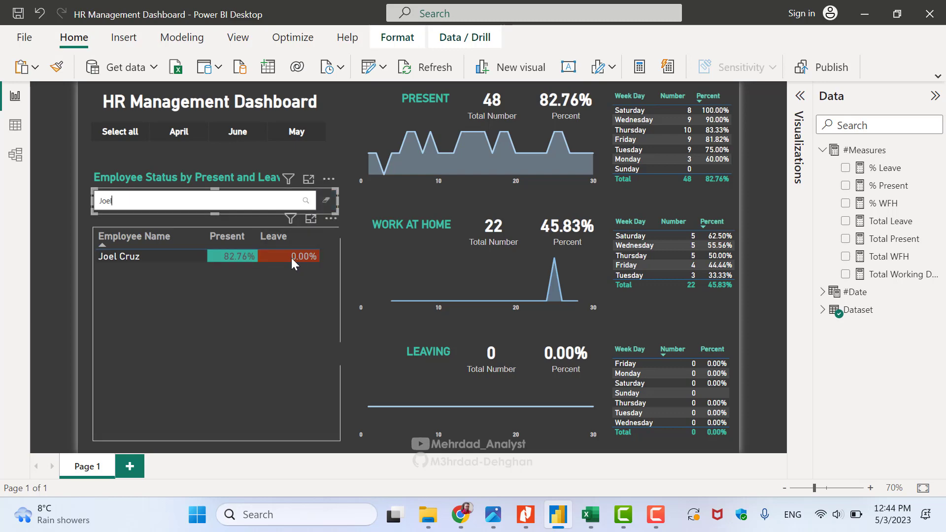
click(326, 200)
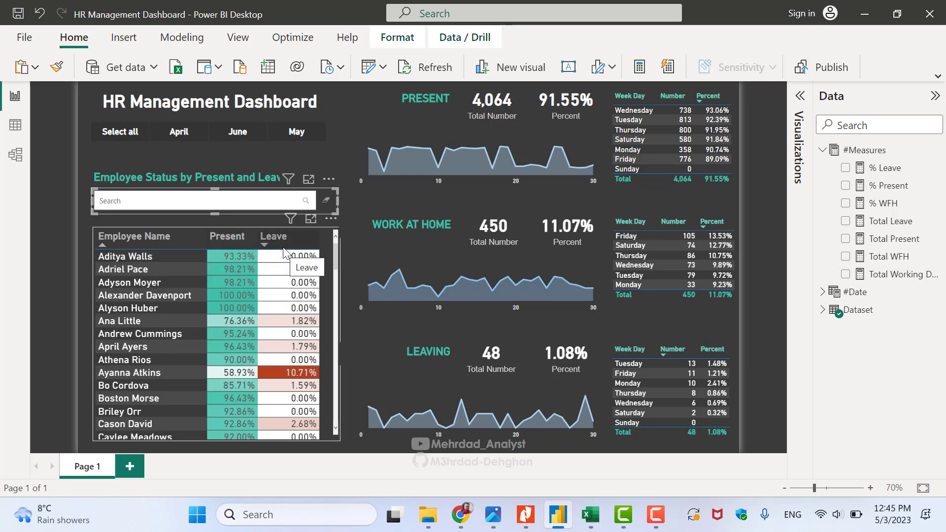
Select the employee status table to show its Employee Name, % Present and % Leave fields
click(320, 238)
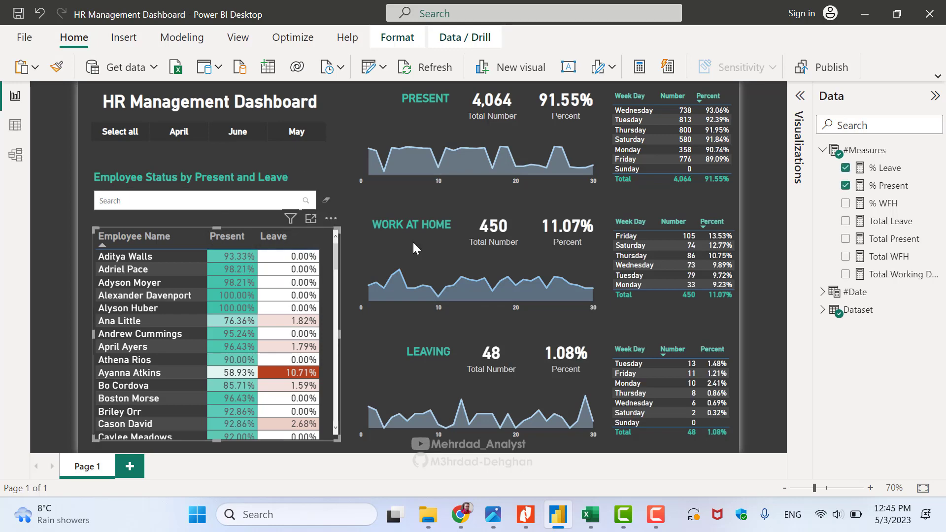
click(799, 109)
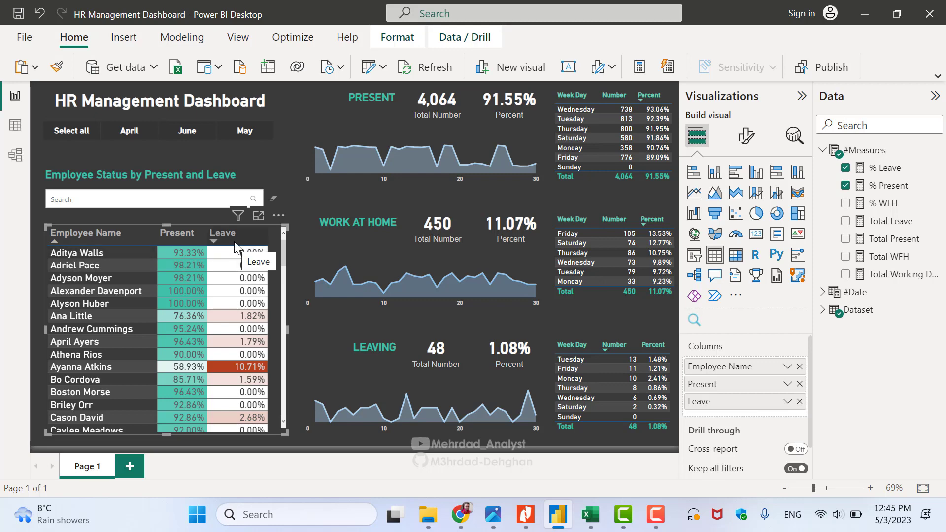
Sort employees by Present percentage descending and the Present weekday table by Percent ascending
click(167, 243)
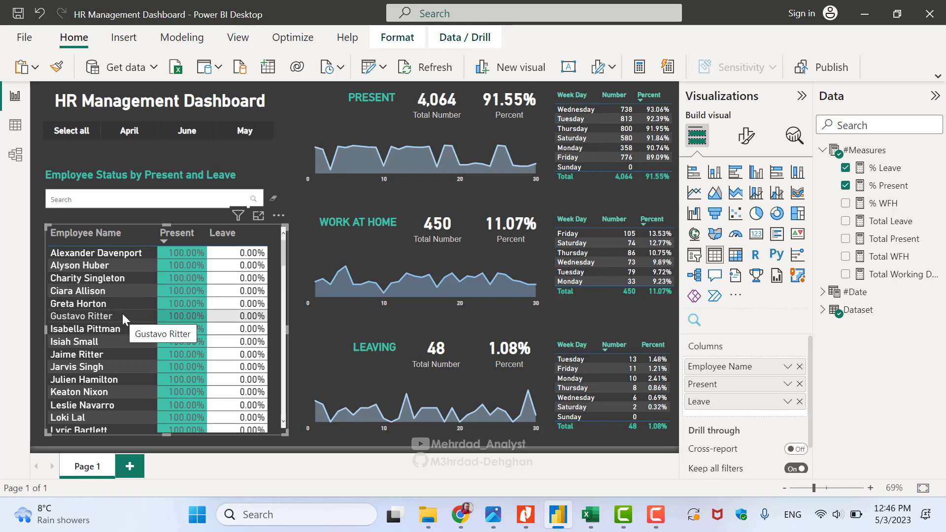
scroll(243, 323, down, 15)
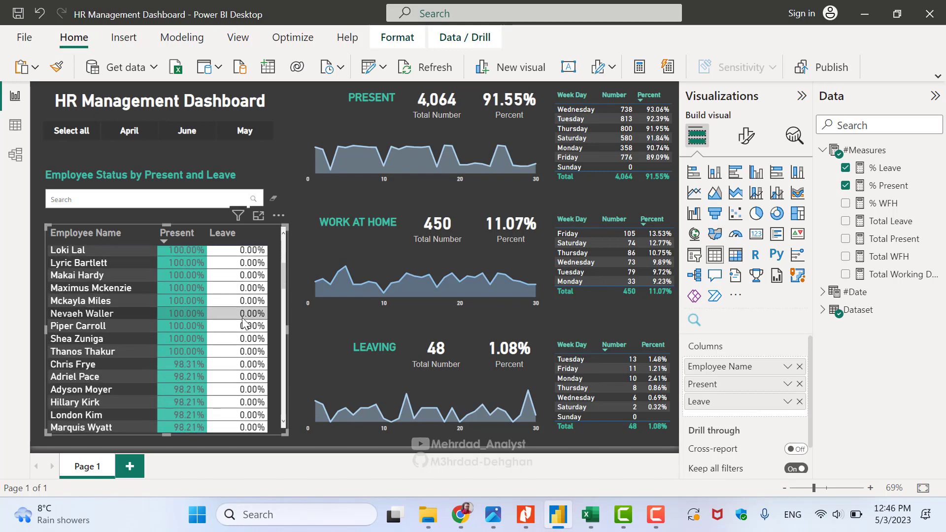
scroll(243, 322, up, 5)
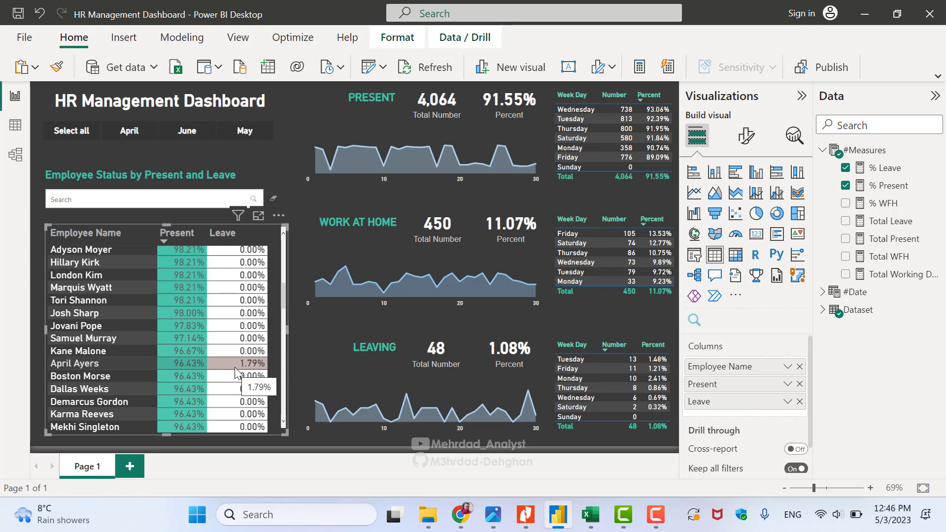
click(182, 197)
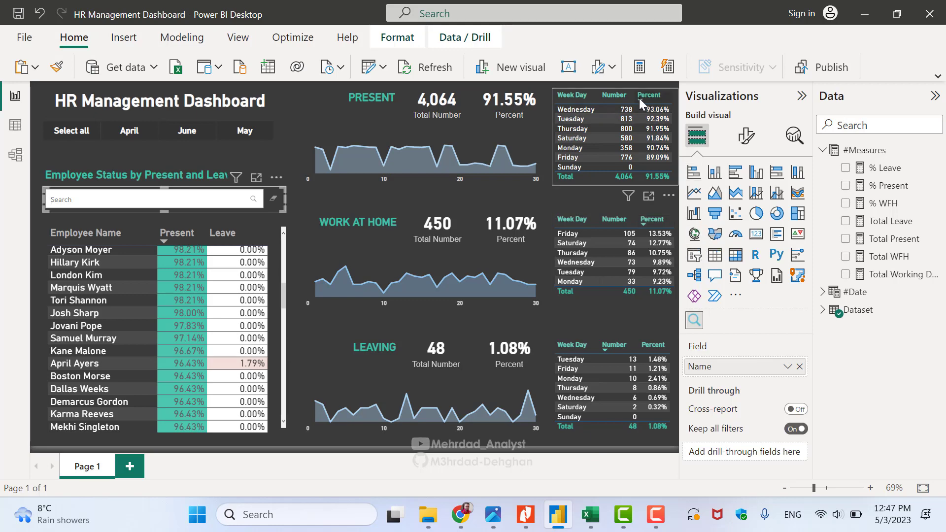
click(655, 138)
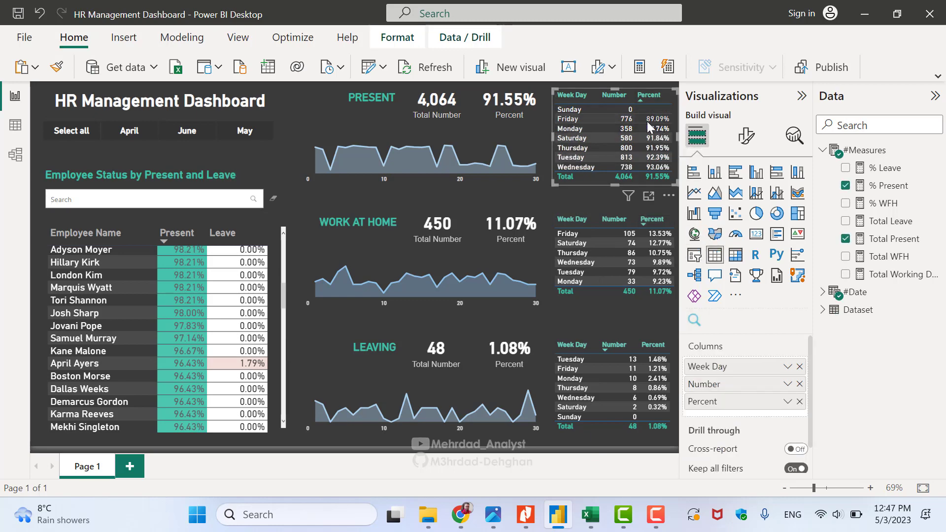
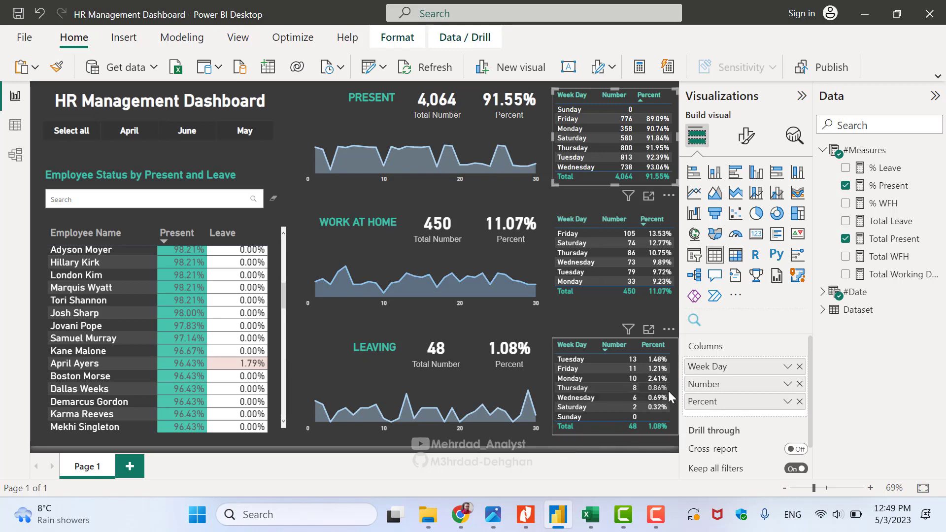
Sort the LEAVING week-day table by Percent so Monday's 2.41% leads
click(645, 348)
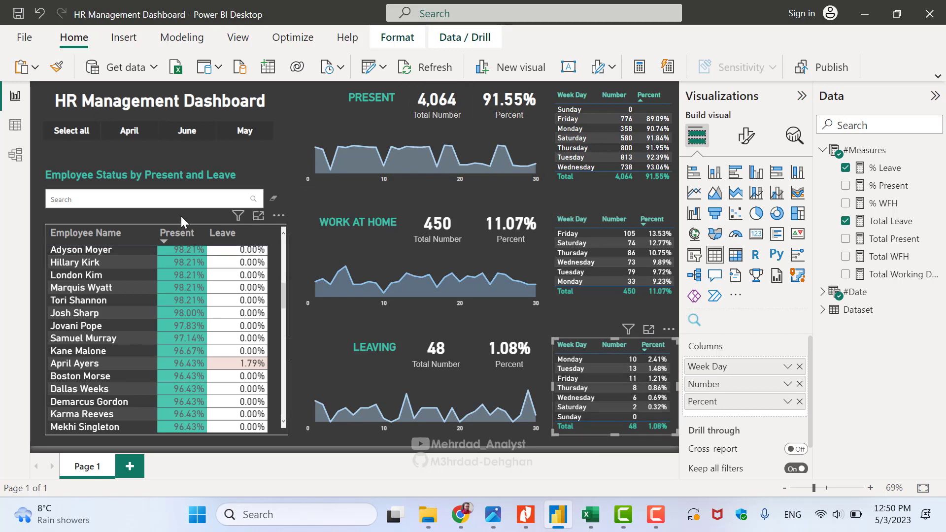
click(136, 136)
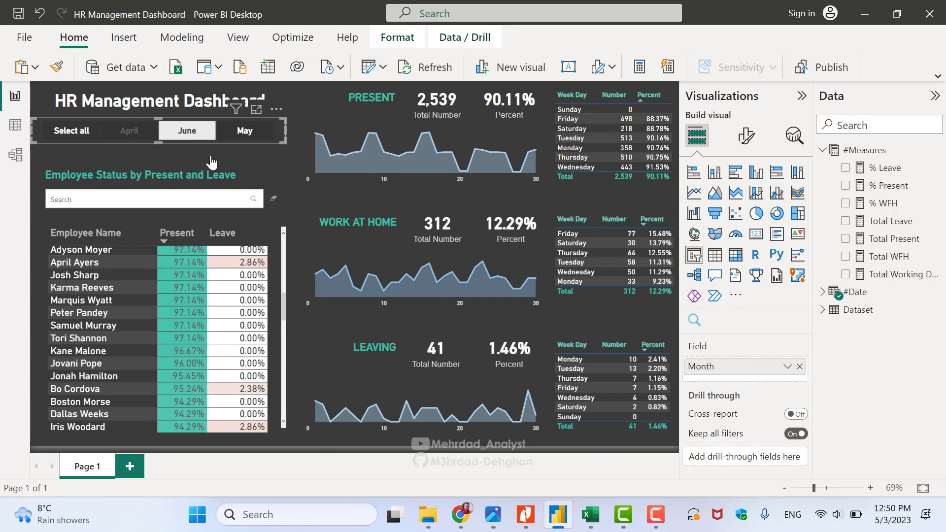
click(187, 132)
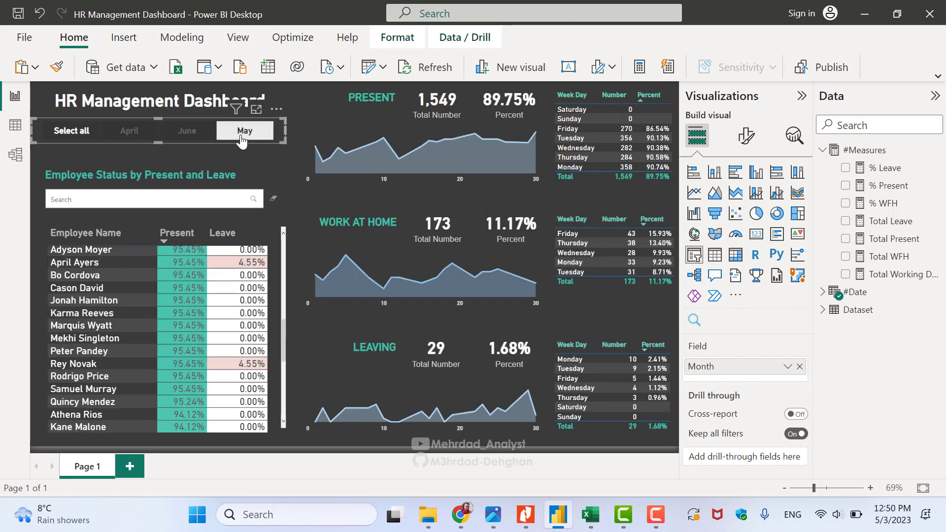
click(138, 136)
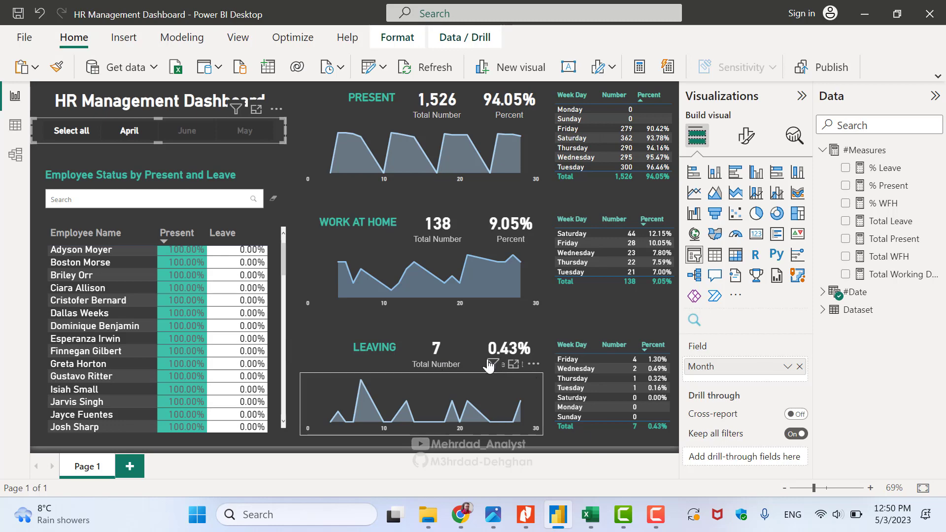
click(138, 139)
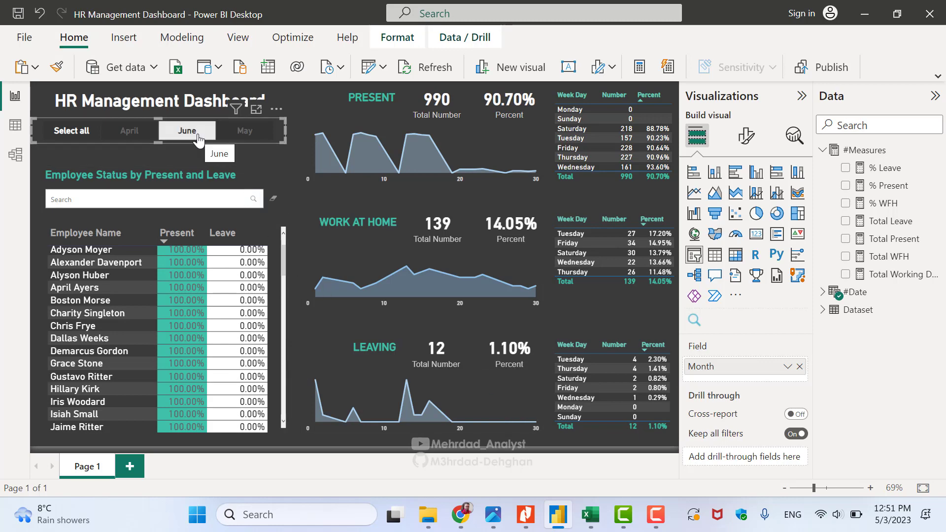
click(232, 137)
ctrl+click(197, 141)
ctrl+click(196, 140)
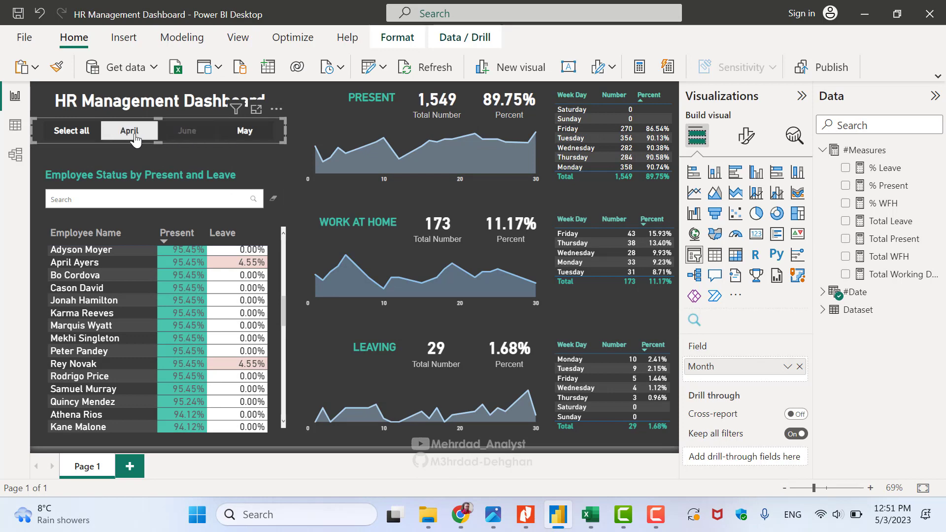
click(86, 137)
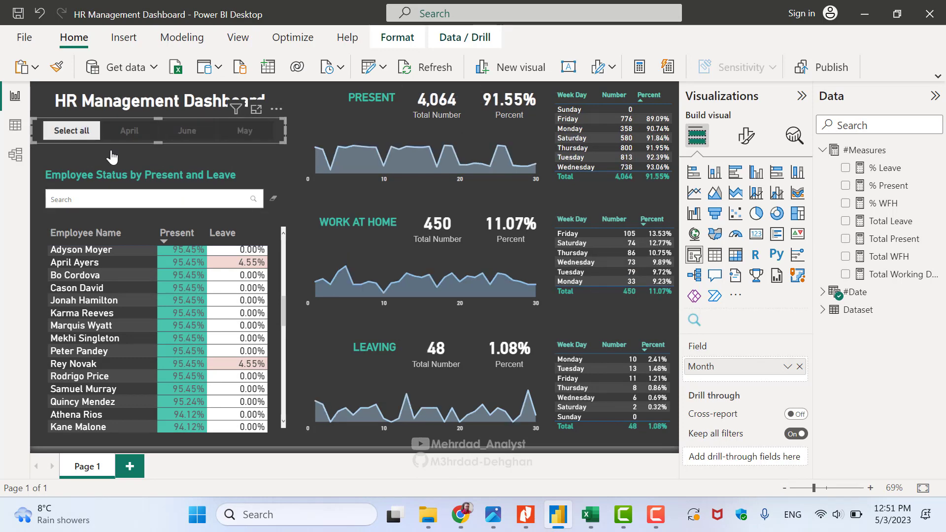
click(170, 198)
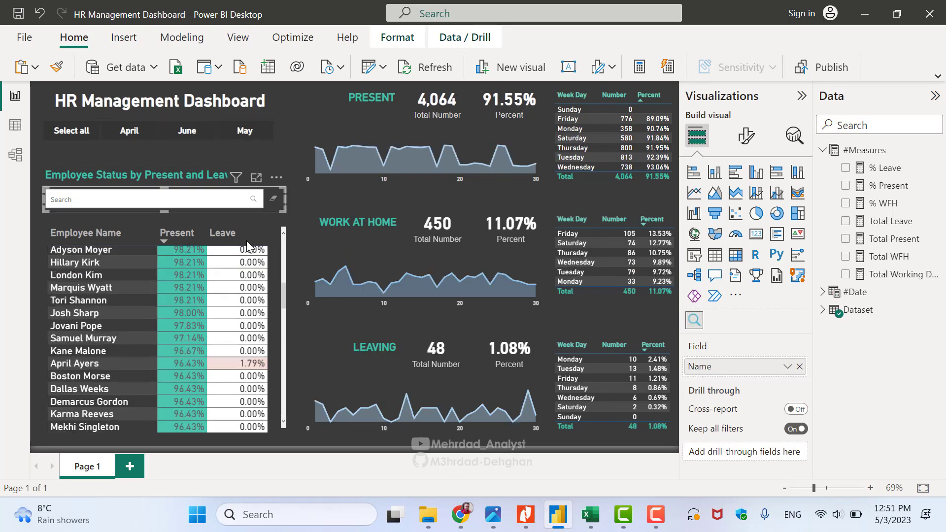
Search the name slicer for the employee, fixing the typo, to show their 53 present days
scroll(114, 365, down, 5)
scroll(74, 326, down, 2)
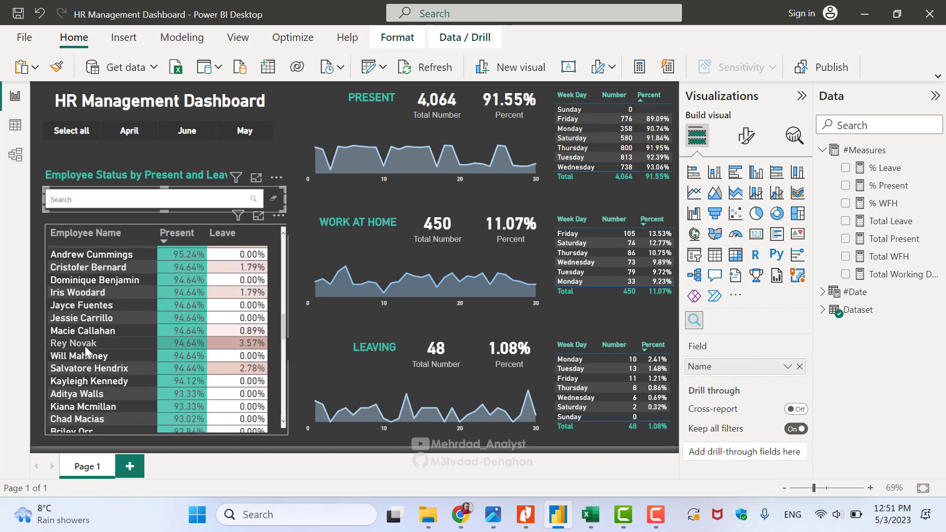
click(119, 200)
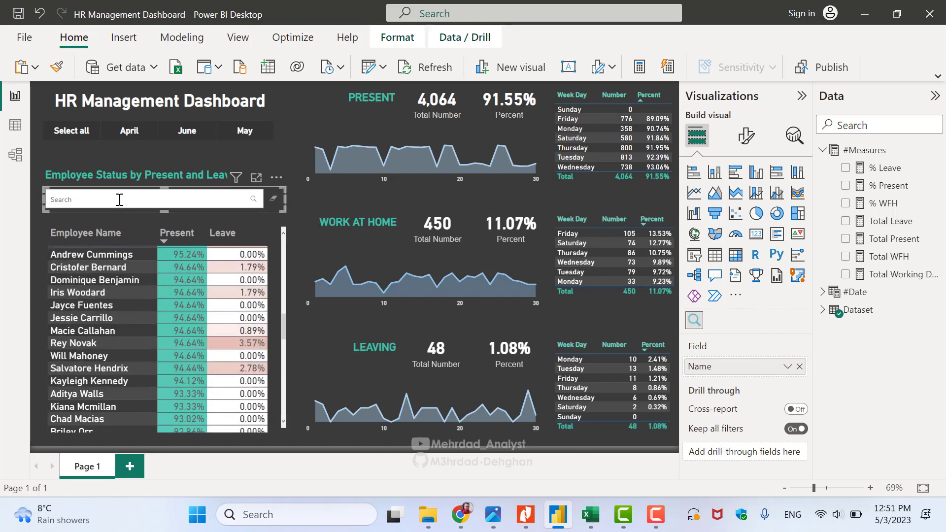
key(Return)
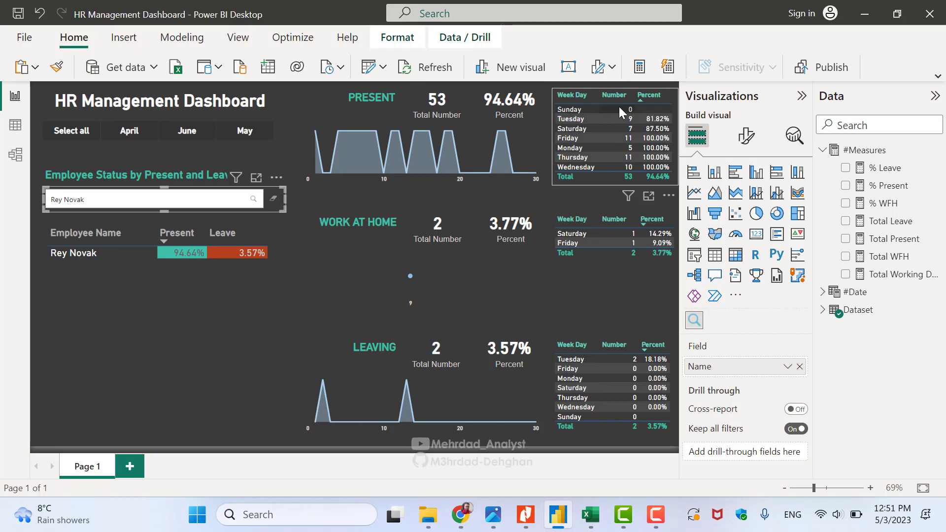
Sort the PRESENT week-day table by Percent descending so the 100% days come first
click(641, 98)
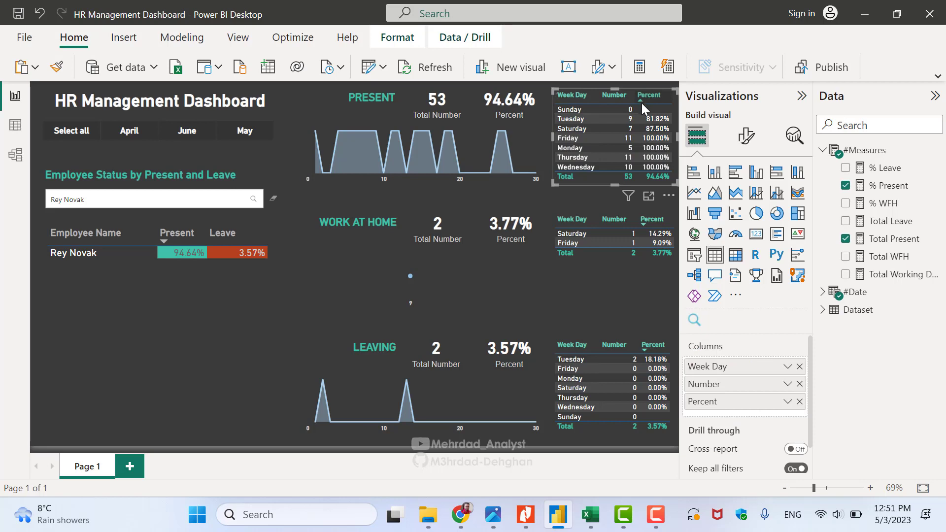
click(642, 103)
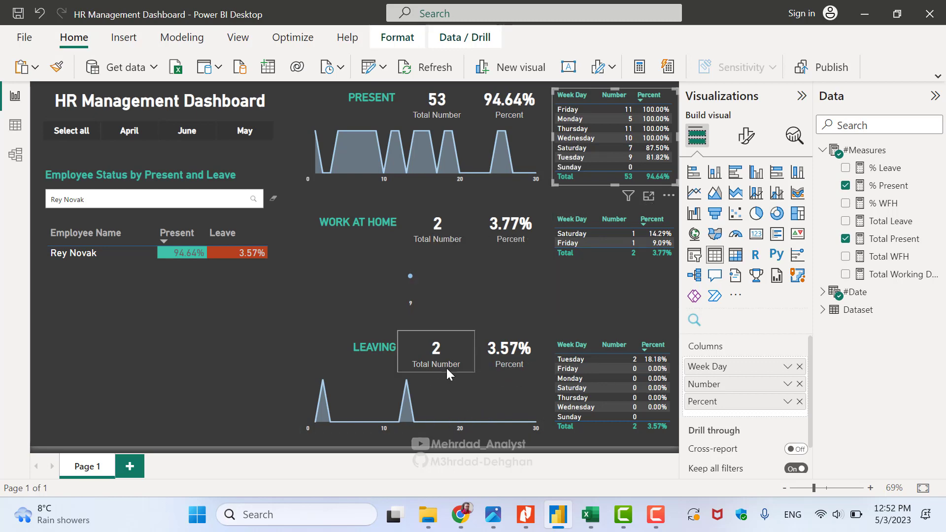
mouse_move(322, 417)
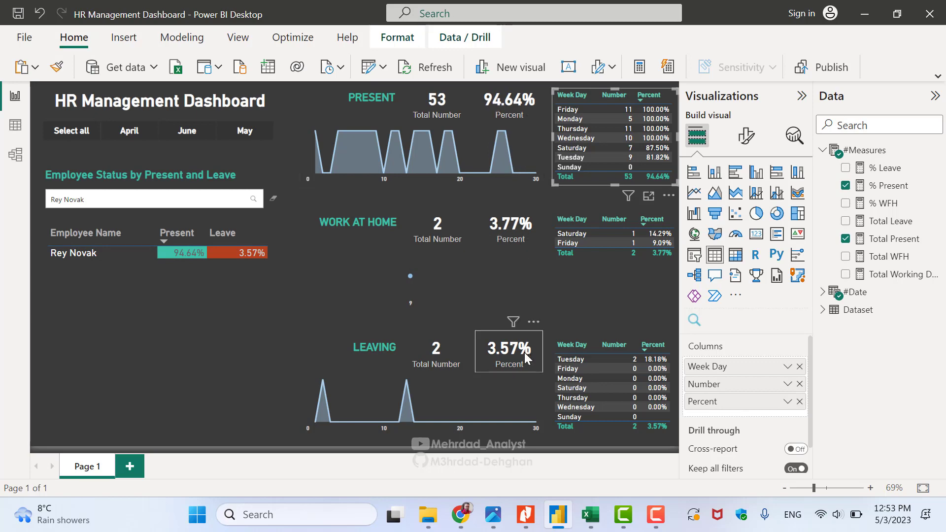
Clear the employee name search and collapse the side panes to widen the report canvas
click(273, 198)
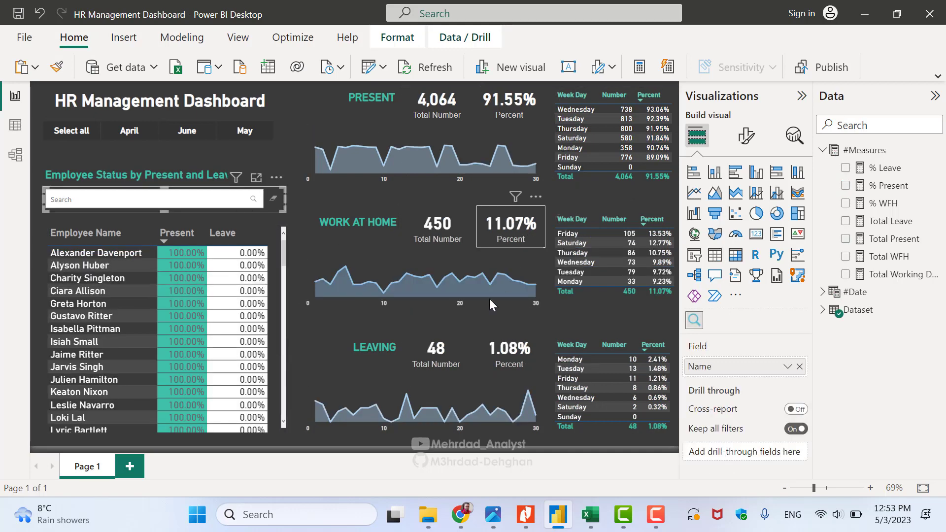
click(802, 96)
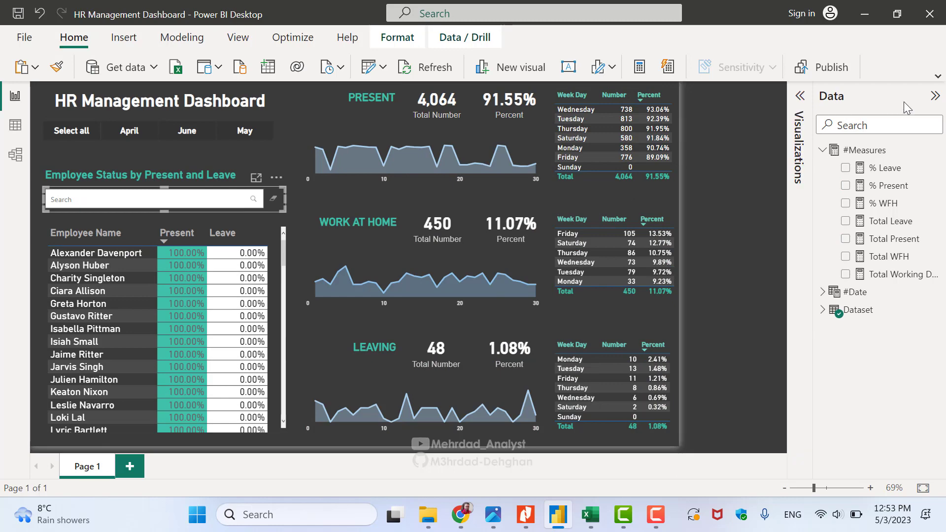
click(935, 96)
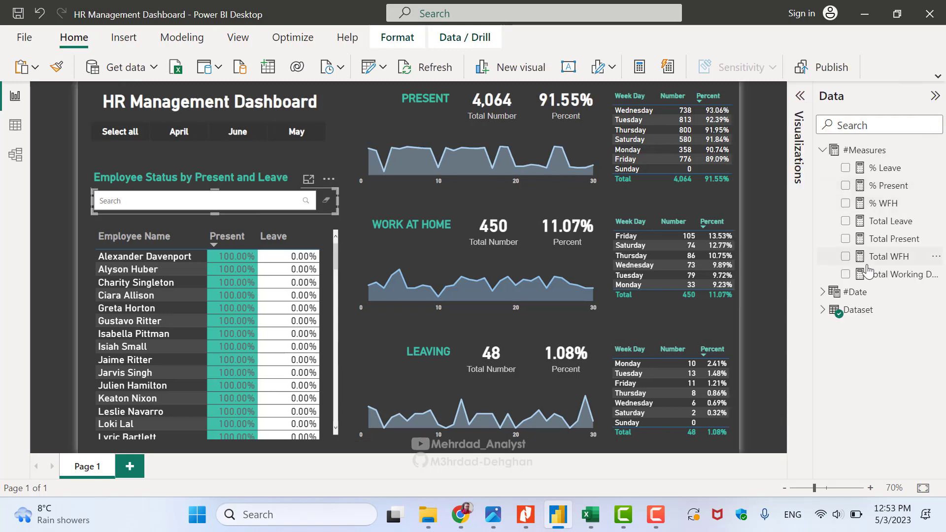
Check daily attendance codes in the Excel May data, then return to Power BI
click(591, 514)
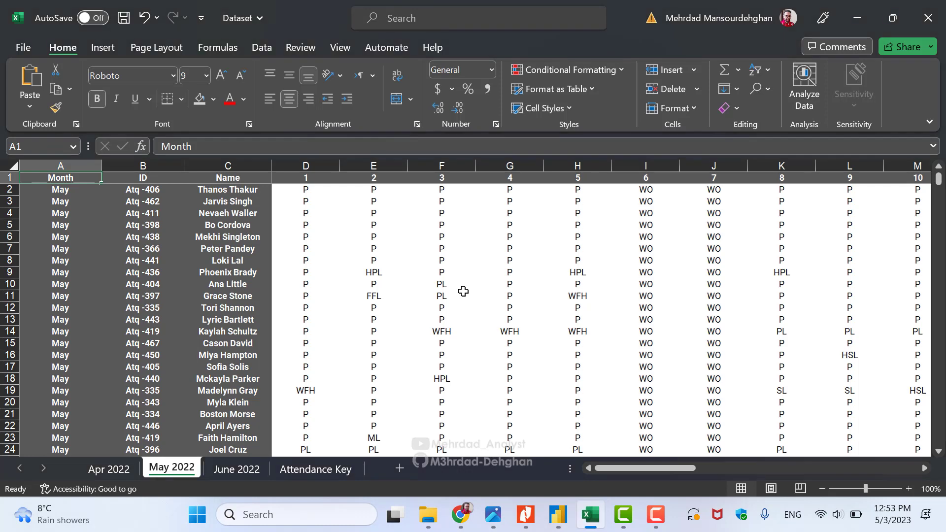
click(450, 274)
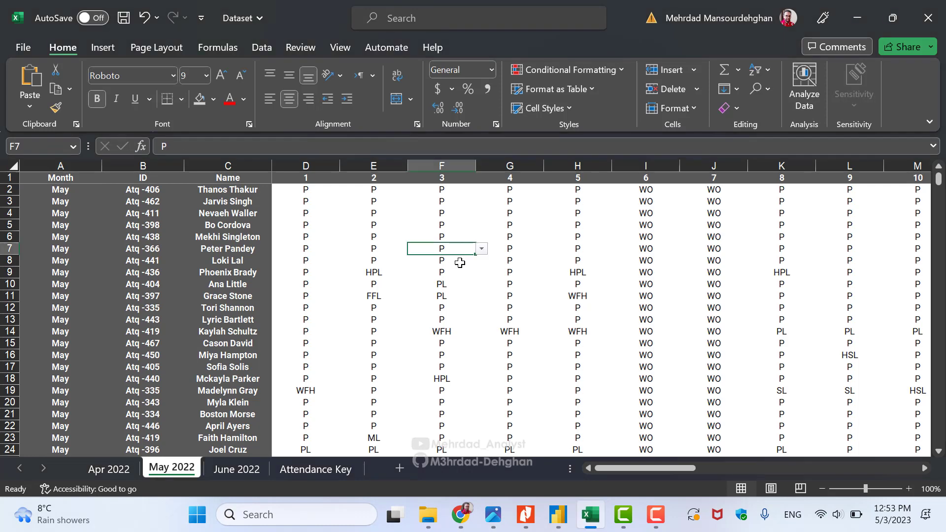
click(517, 306)
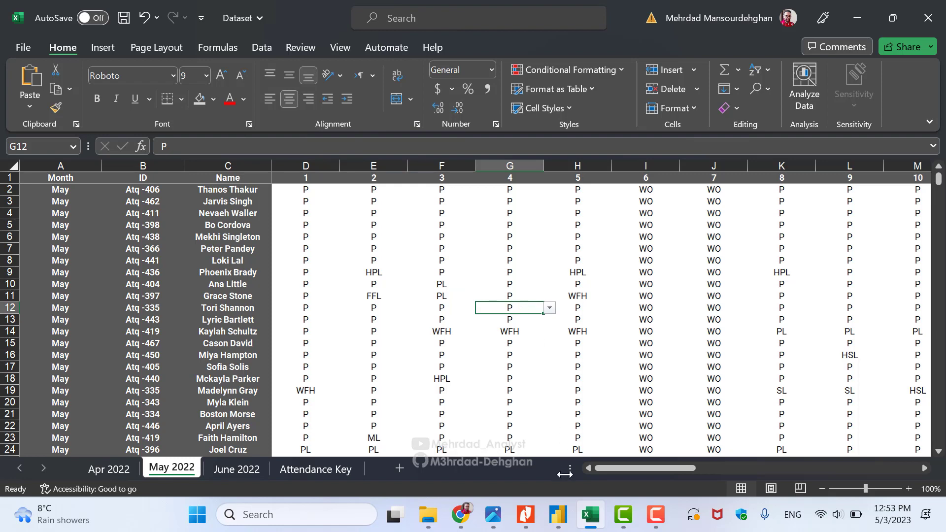
click(558, 515)
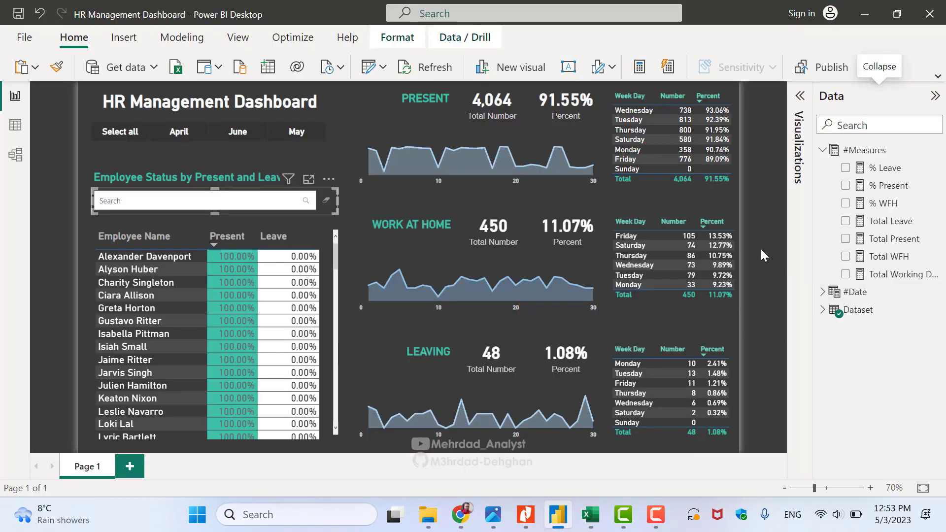